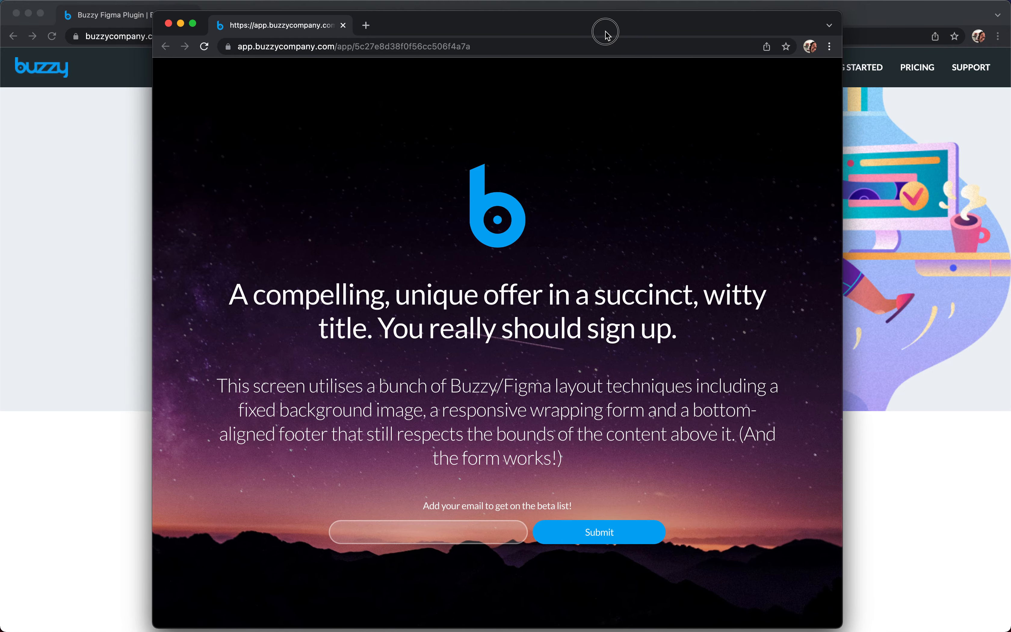
- Resize the browser window and look over the published landing page down to its footer
drag(841, 620, 853, 590)
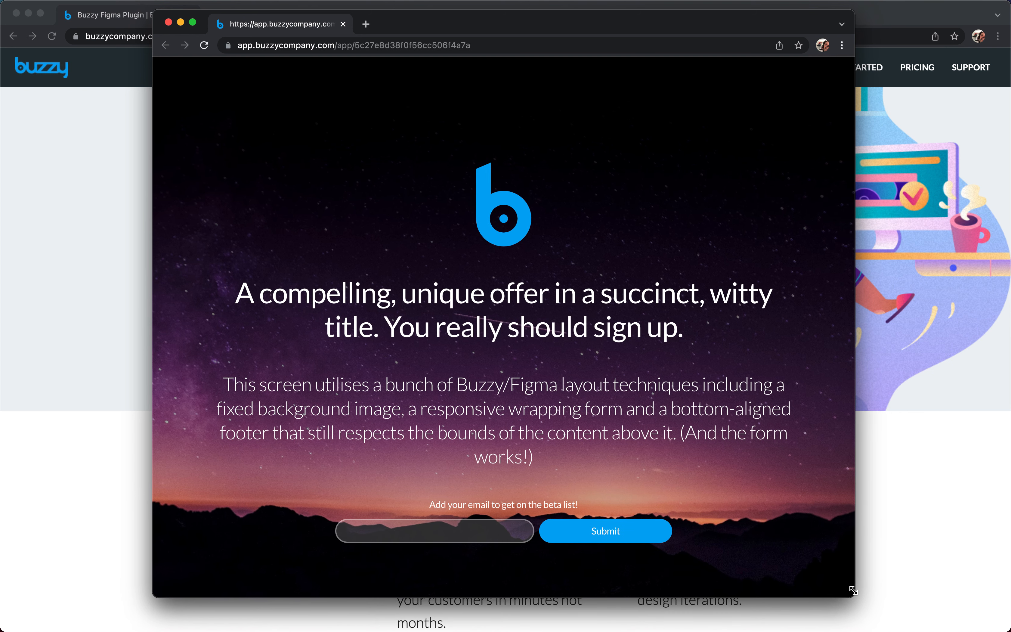
scroll(760, 410, down, 5)
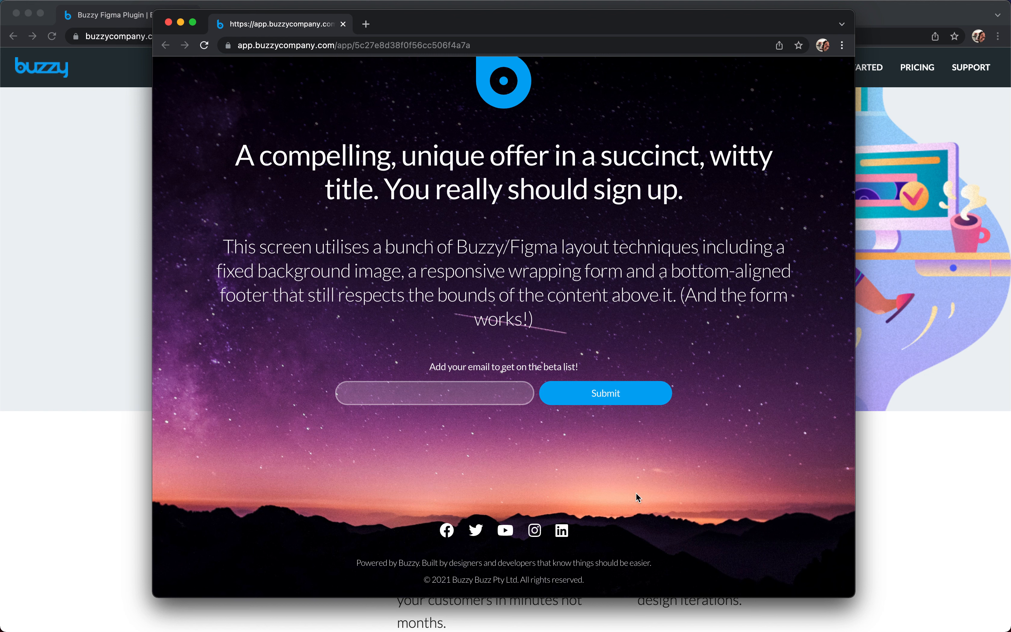
scroll(636, 492, up, 5)
- Submit a test e-mail address through the landing page's beta list form and close the thank-you overlay
click(414, 532)
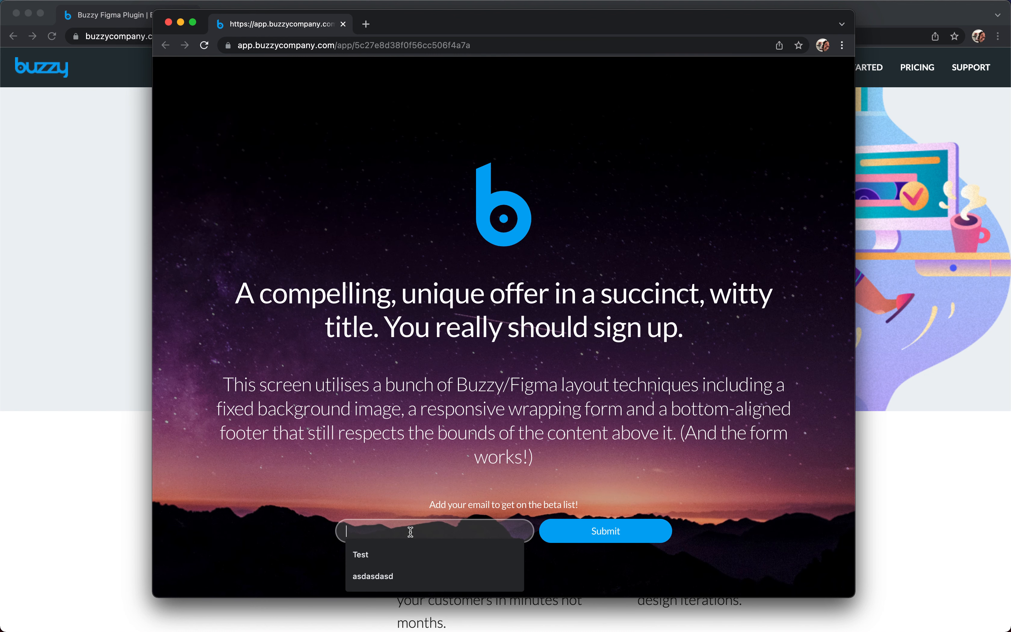
text(test)
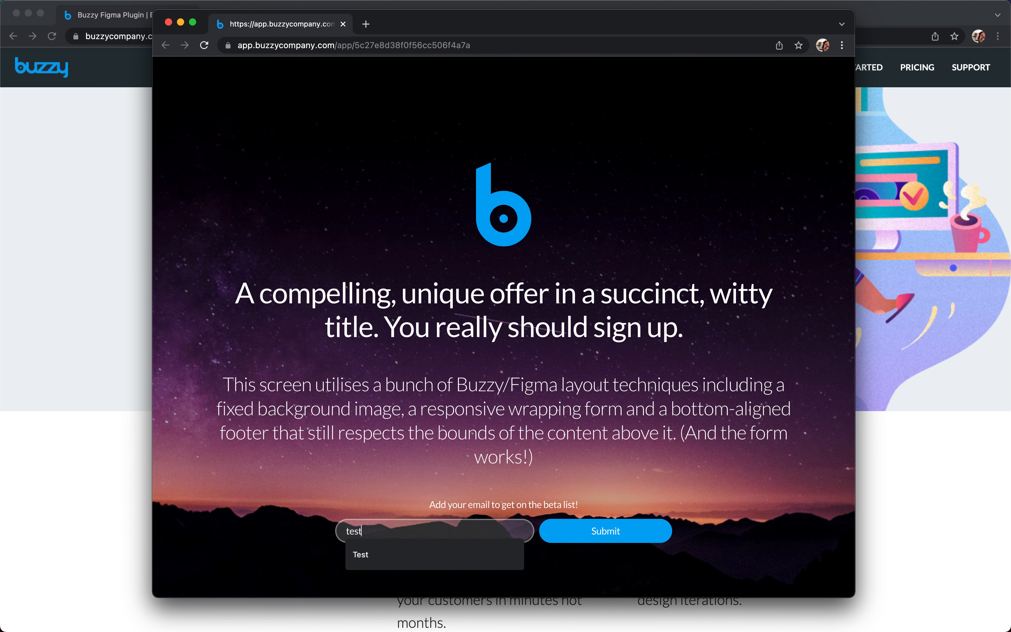
text(@test.com)
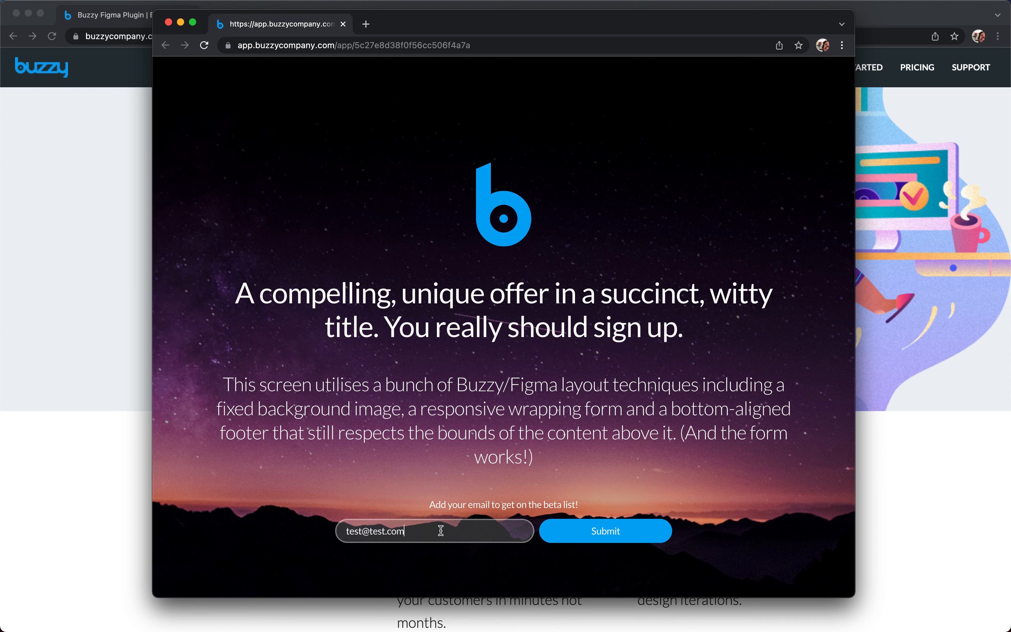
click(618, 532)
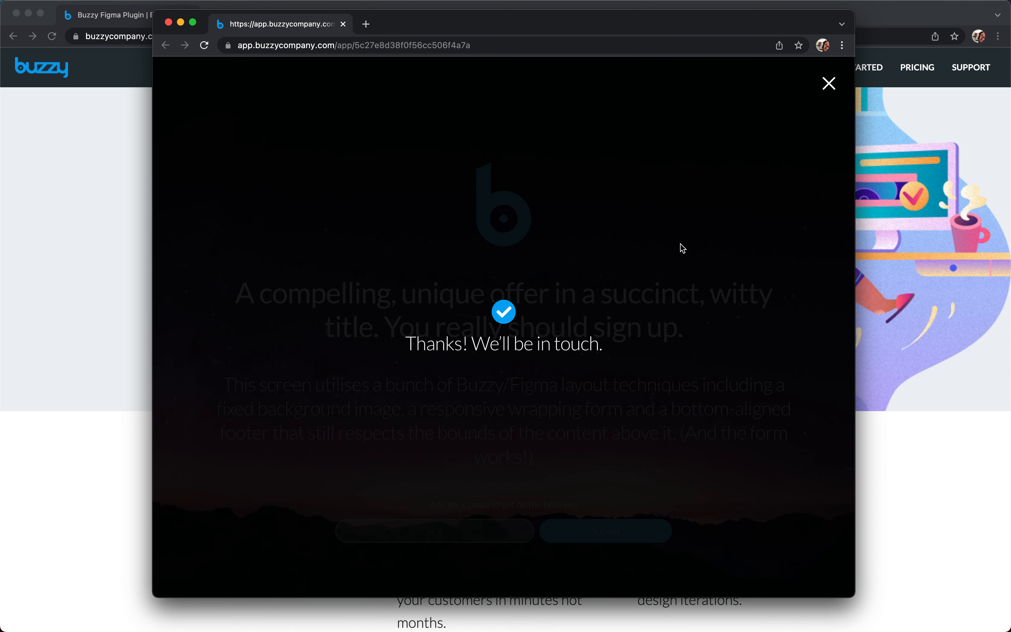
click(827, 86)
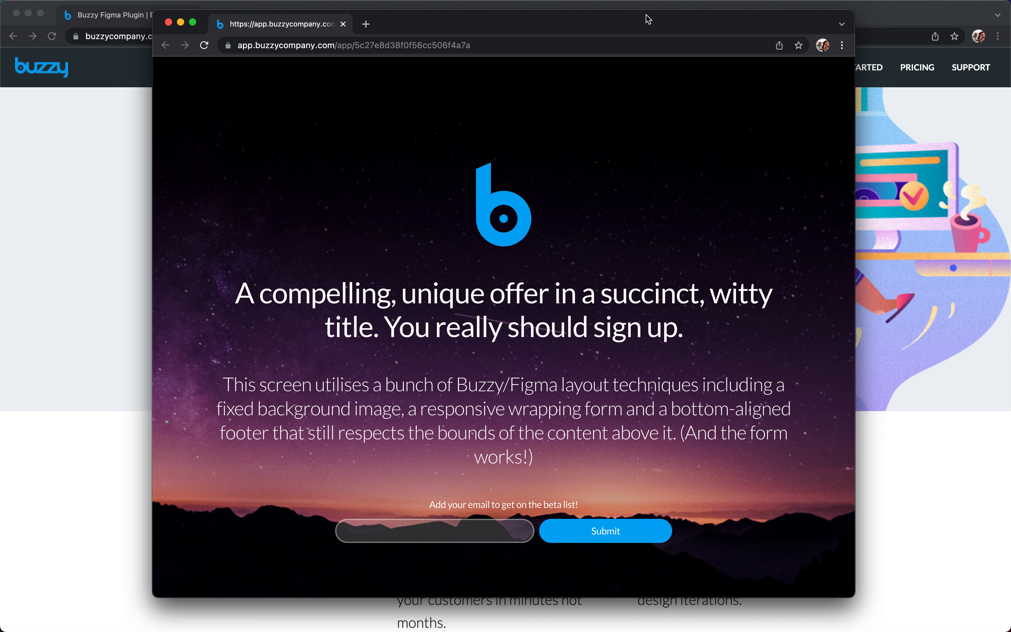
- Switch to Figma and search all Community resources for "buzzy"
double_click(565, 21)
key(super+Tab)
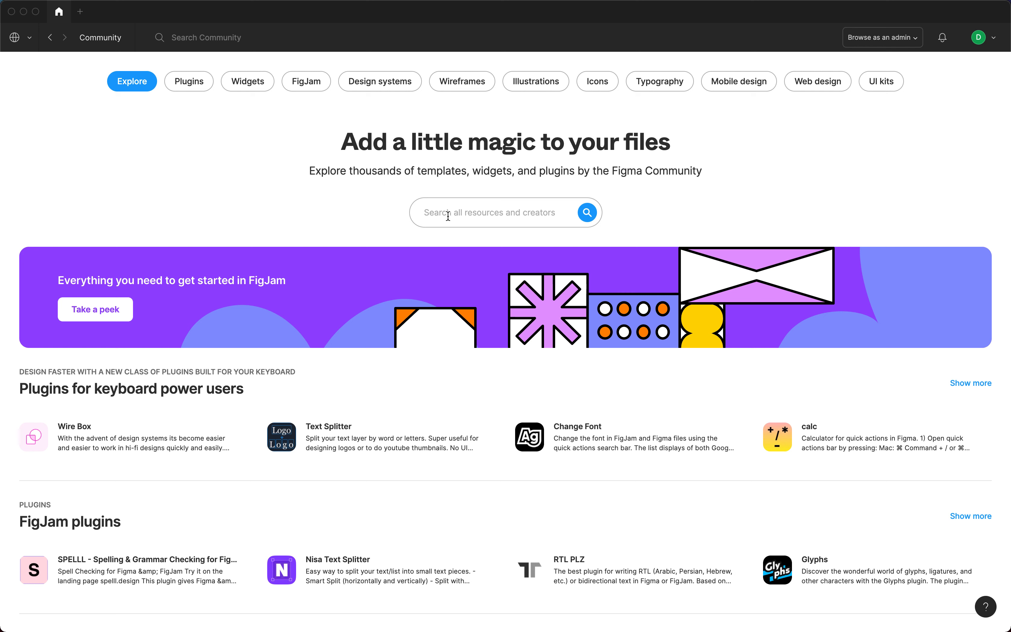
text(buzzy)
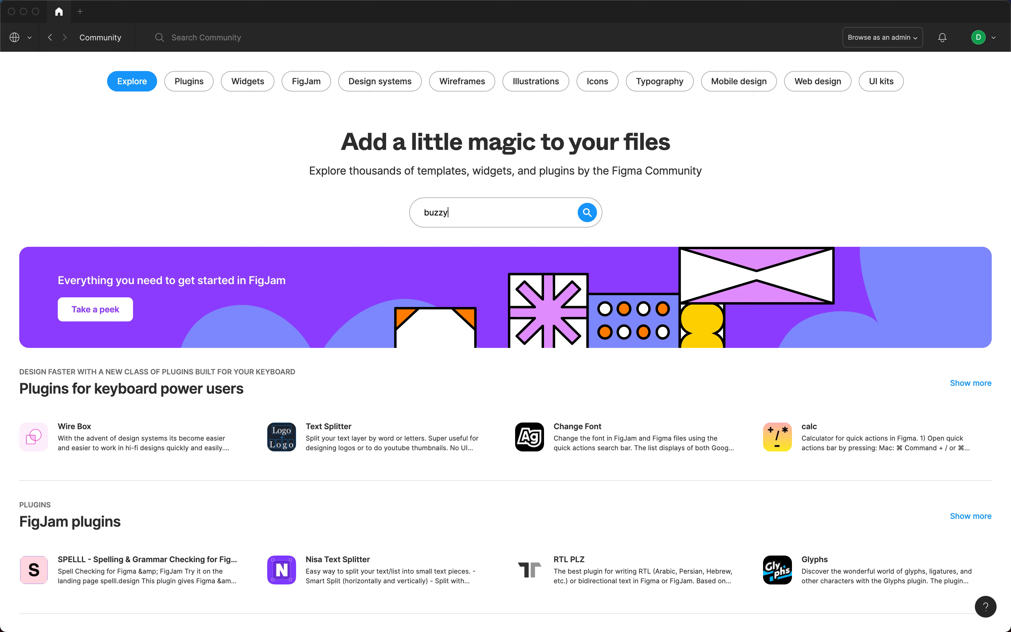
click(591, 215)
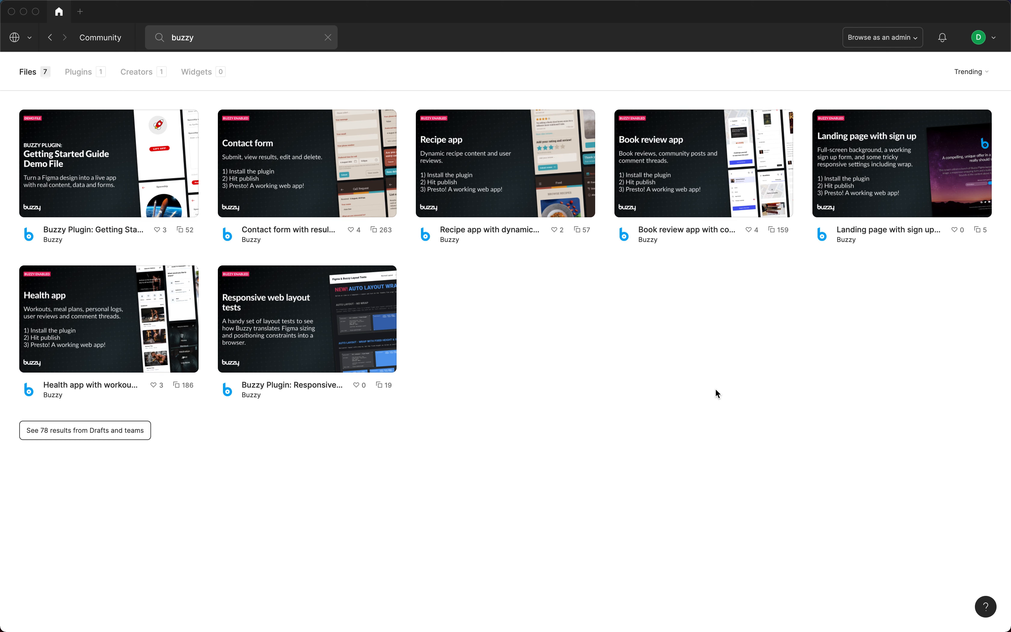
- Open a copy of Buzzy's "Landing page with sign up form" Community file in Drafts
click(877, 154)
click(757, 93)
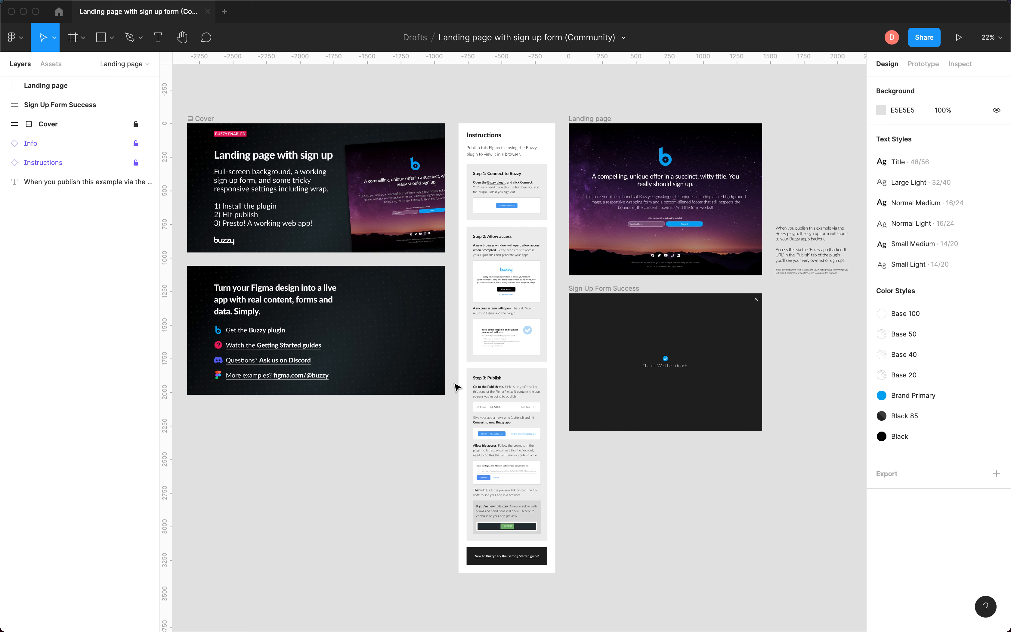
ctrl+scroll(593, 107, up, 5)
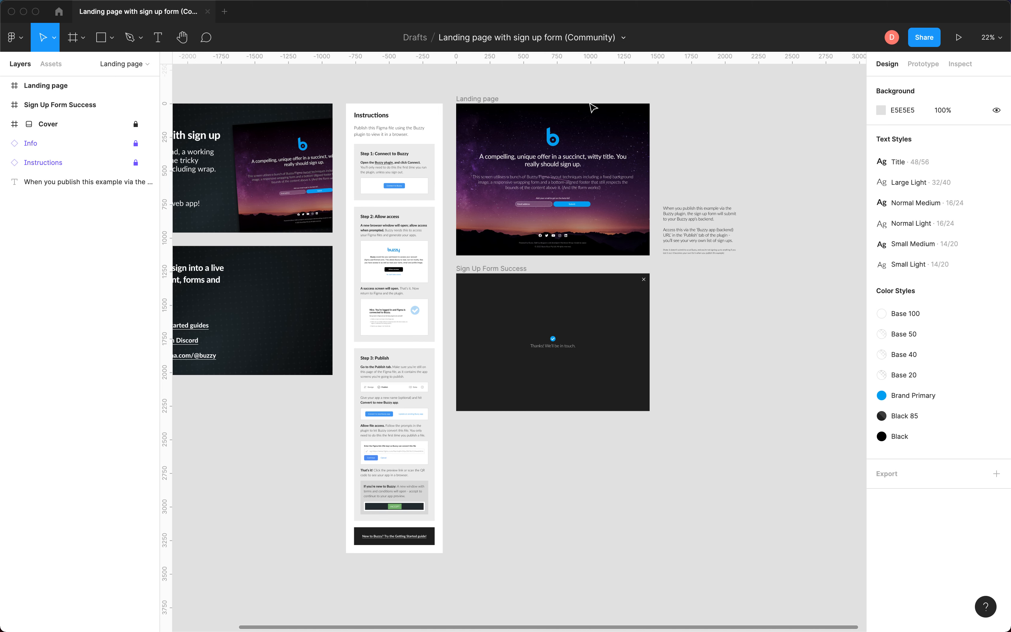
scroll(711, 133, up, 5)
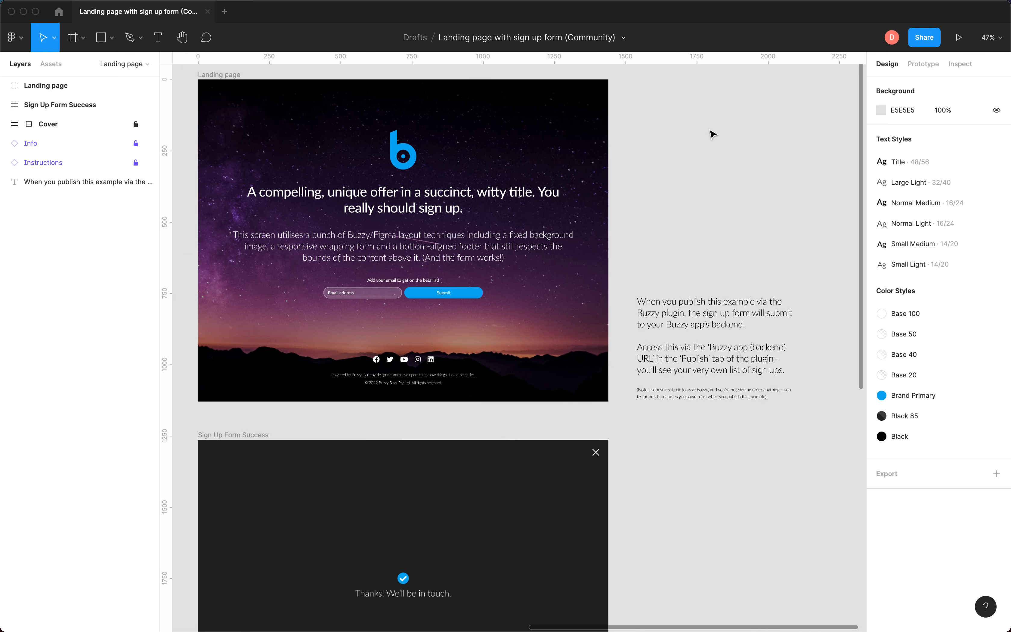
- Expand the Landing page frame's layers through its MinMax container to the contents of Main
right_click(711, 133)
click(672, 229)
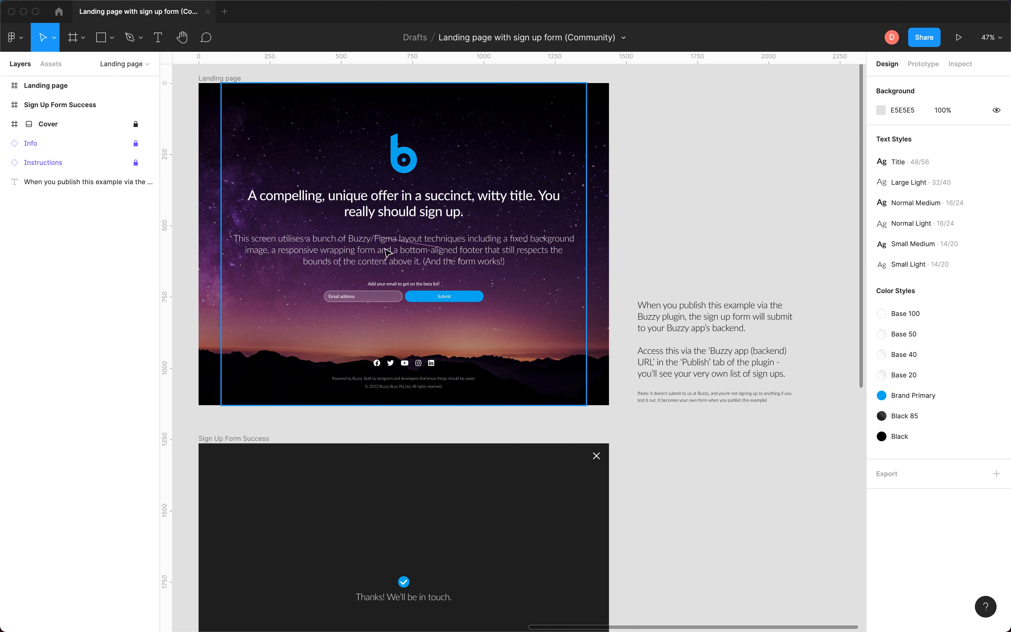
click(3, 85)
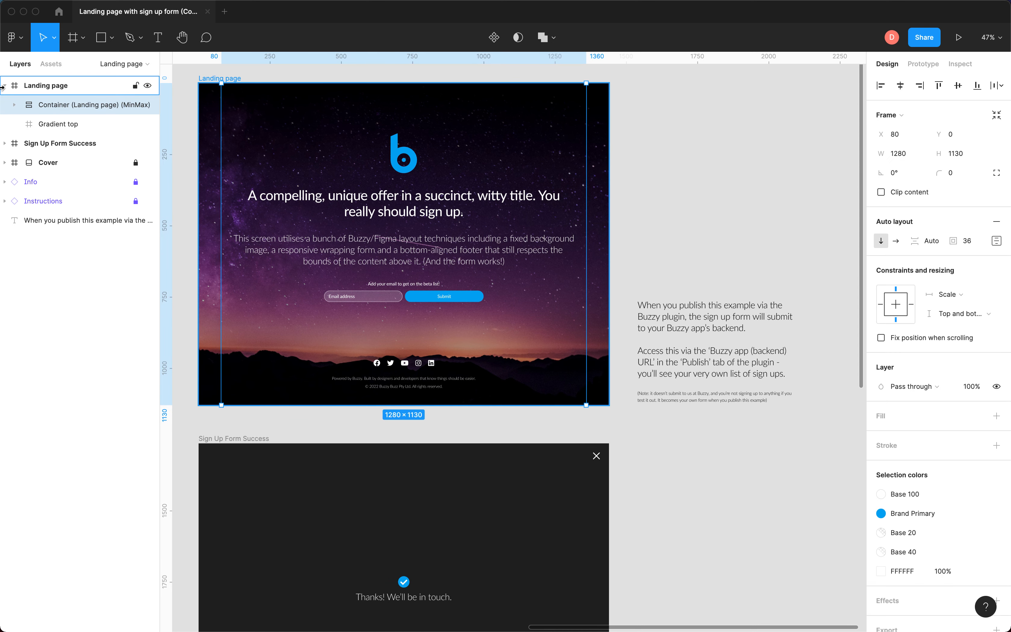
click(13, 106)
click(28, 143)
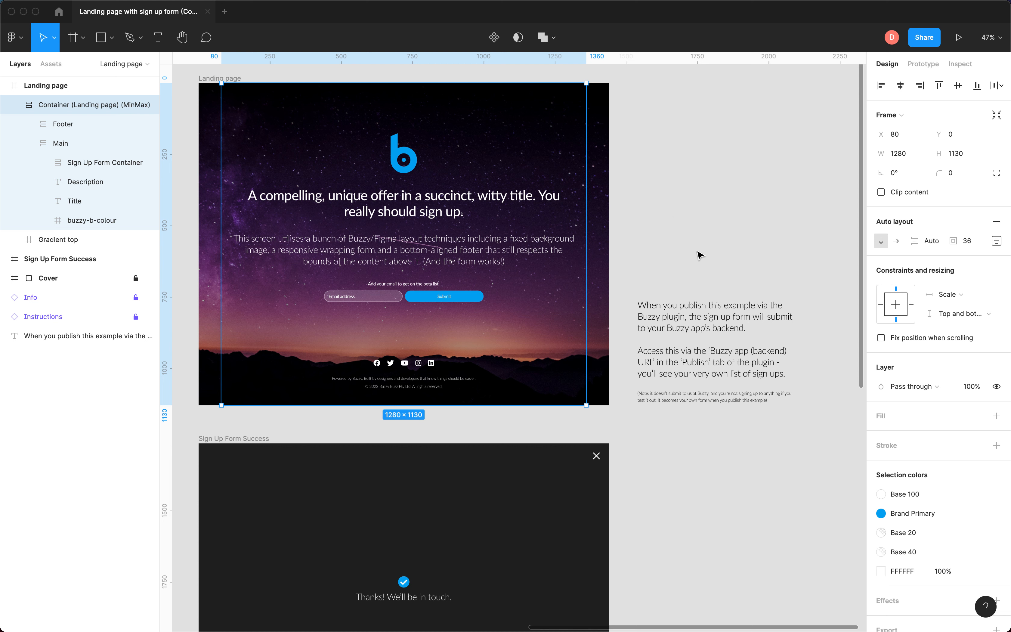
- Run the Buzzy - No Code App Builder plugin and clear the layer selection to show its overview of assigned roles
right_click(743, 165)
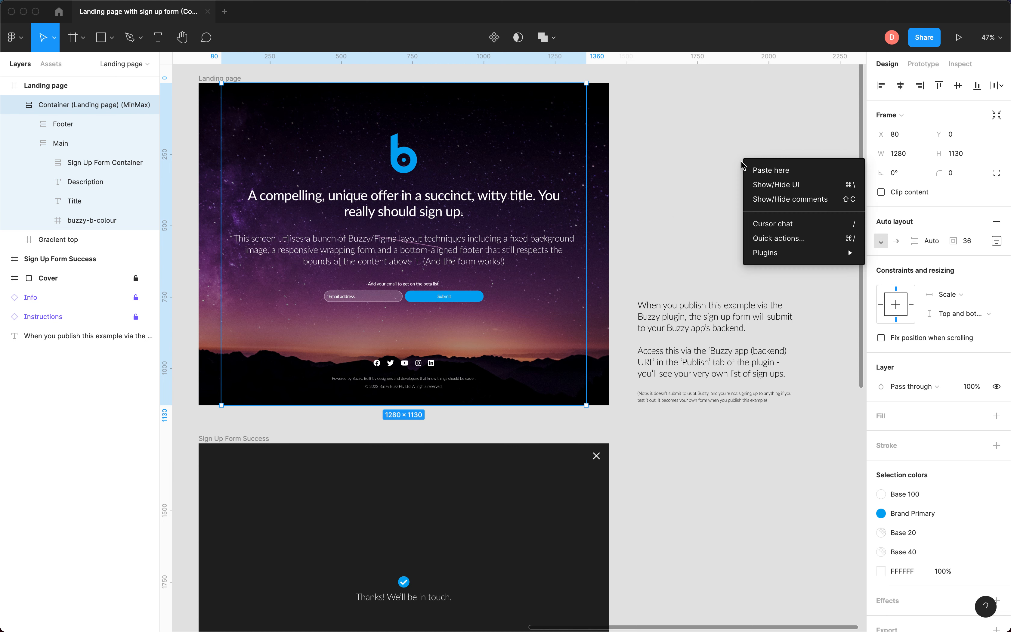
mouse_move(782, 251)
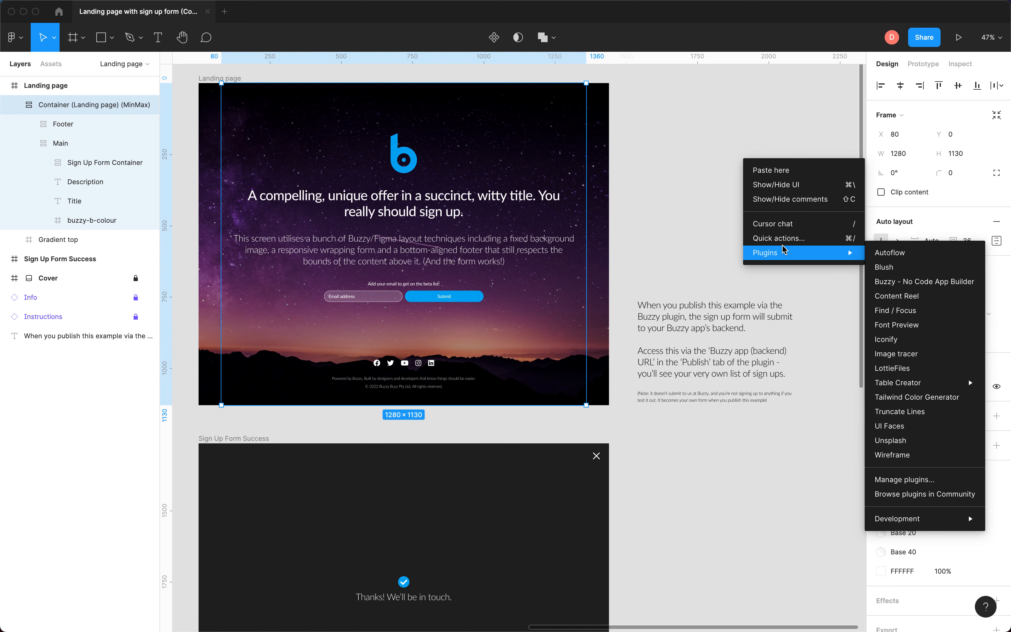
click(894, 284)
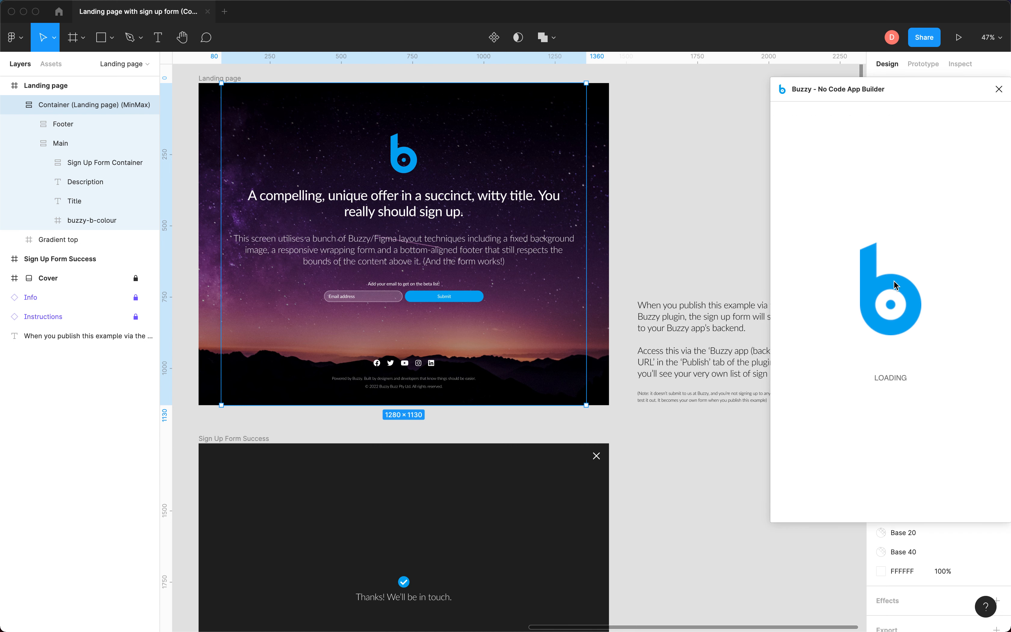
drag(929, 88, 827, 94)
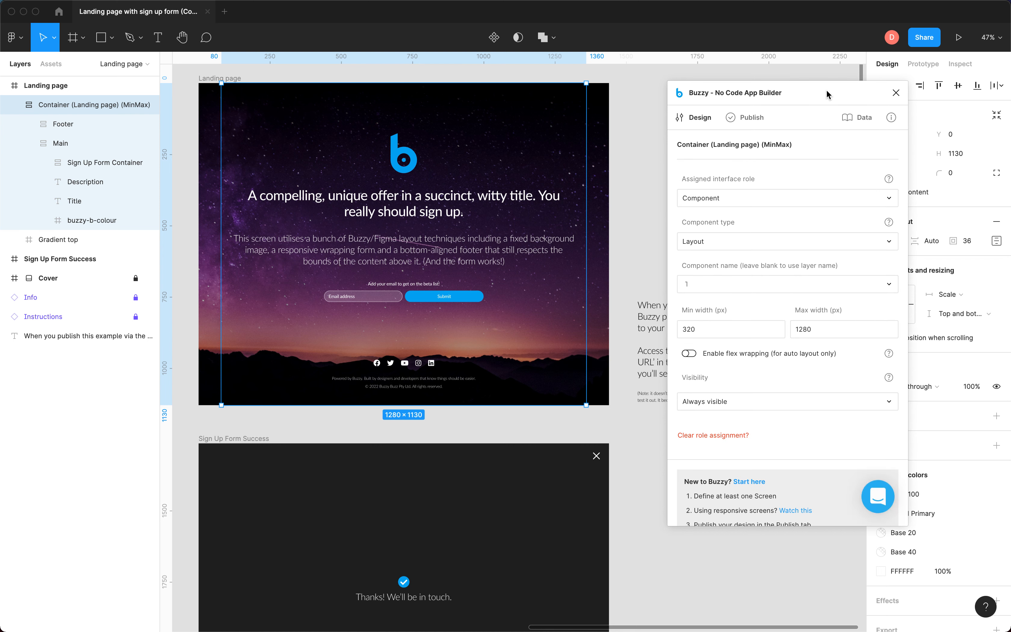
click(637, 85)
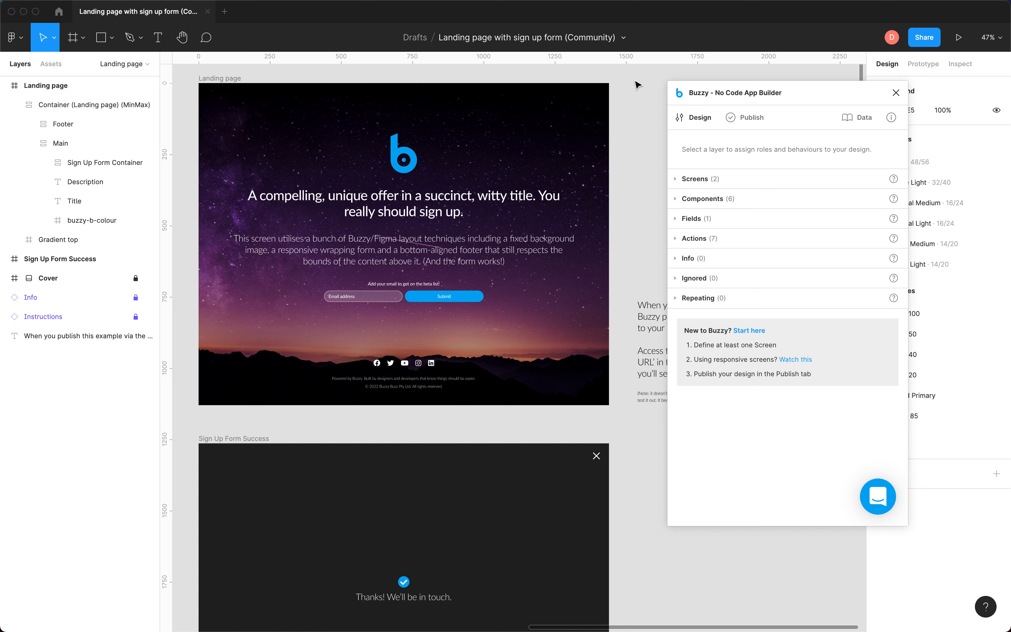
drag(813, 88, 840, 85)
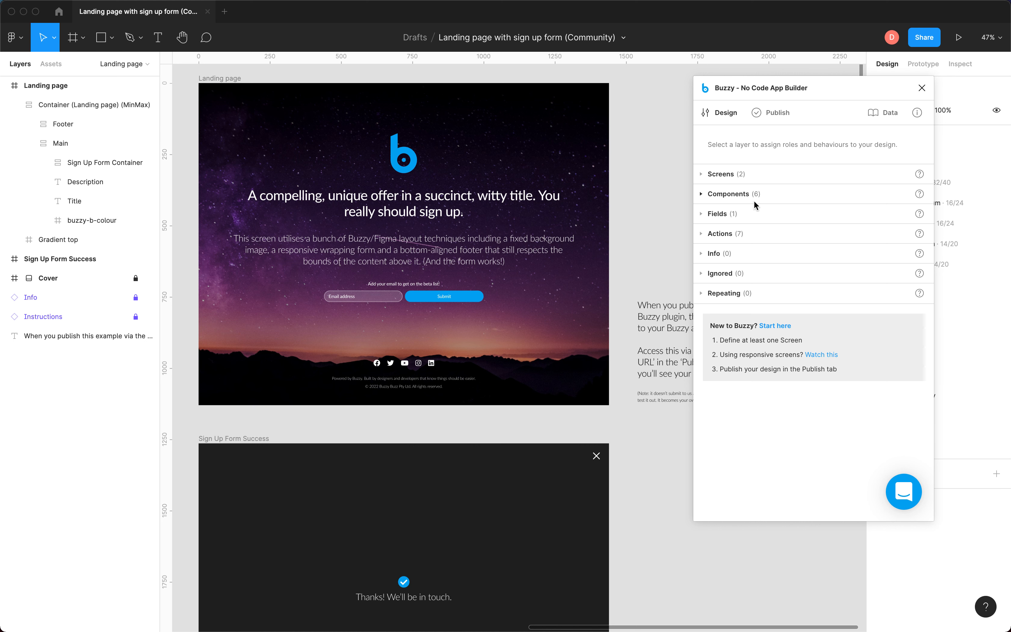
- Inspect the Buzzy screen settings of the Landing page and Sign Up Form Success frames
click(703, 174)
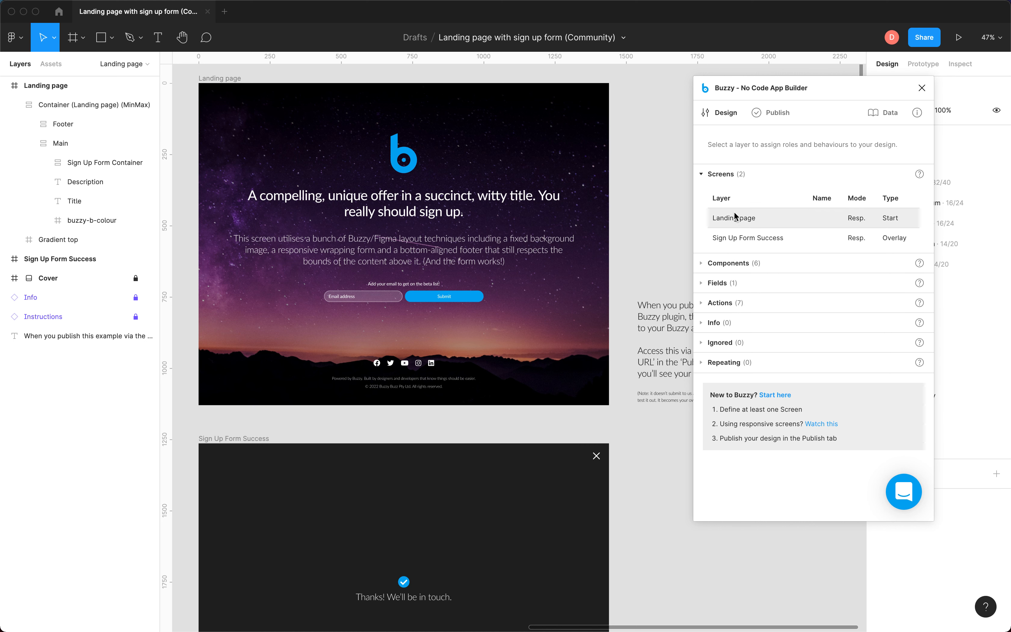
click(735, 215)
scroll(750, 318, down, 5)
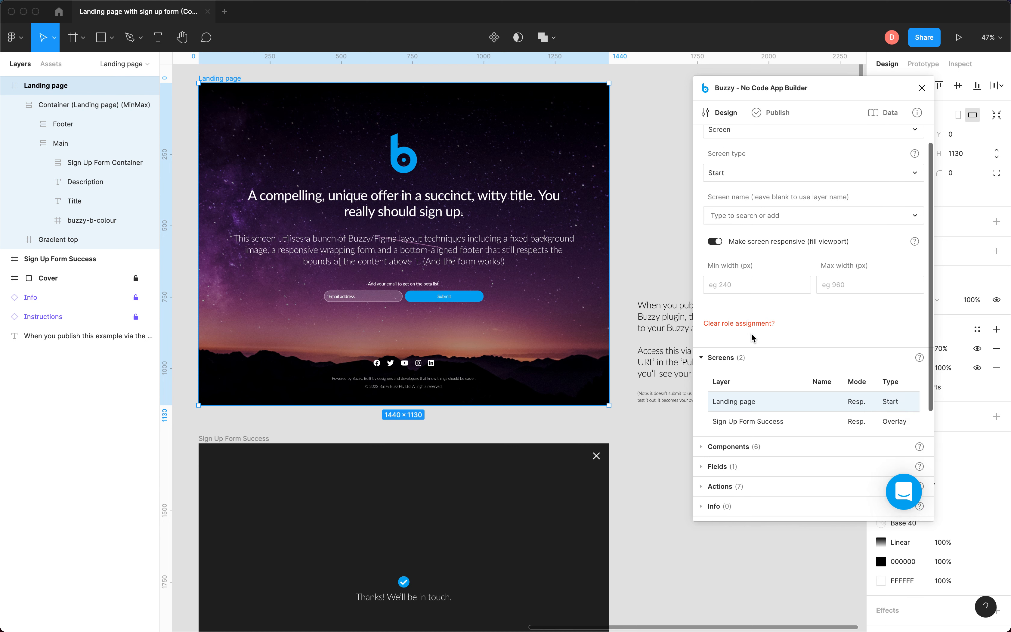
click(748, 397)
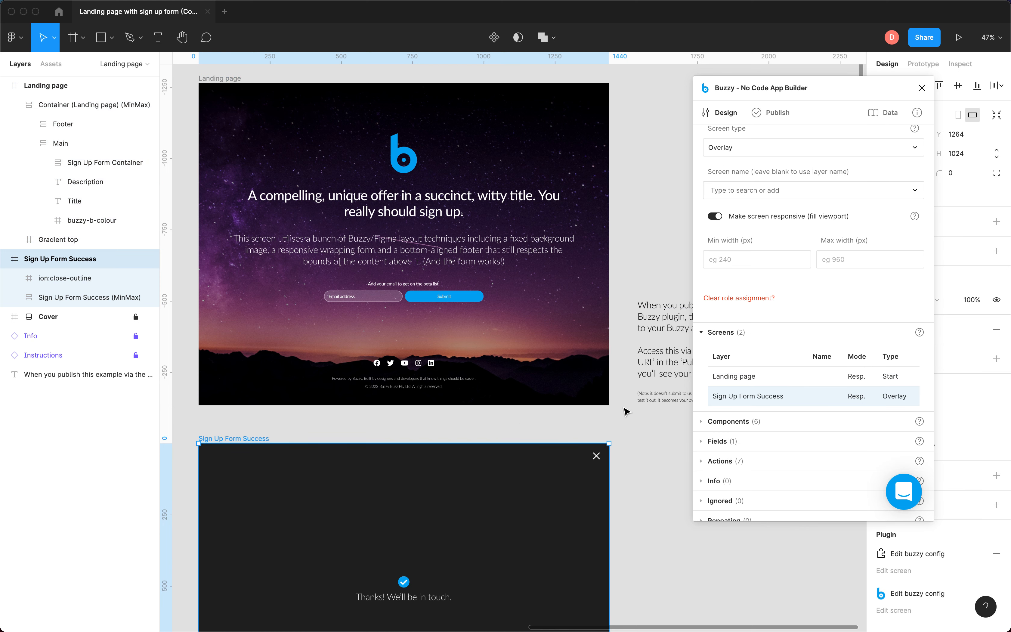
- Inspect the Buzzy settings of the Email address field and the Submit button's action
click(702, 442)
click(733, 436)
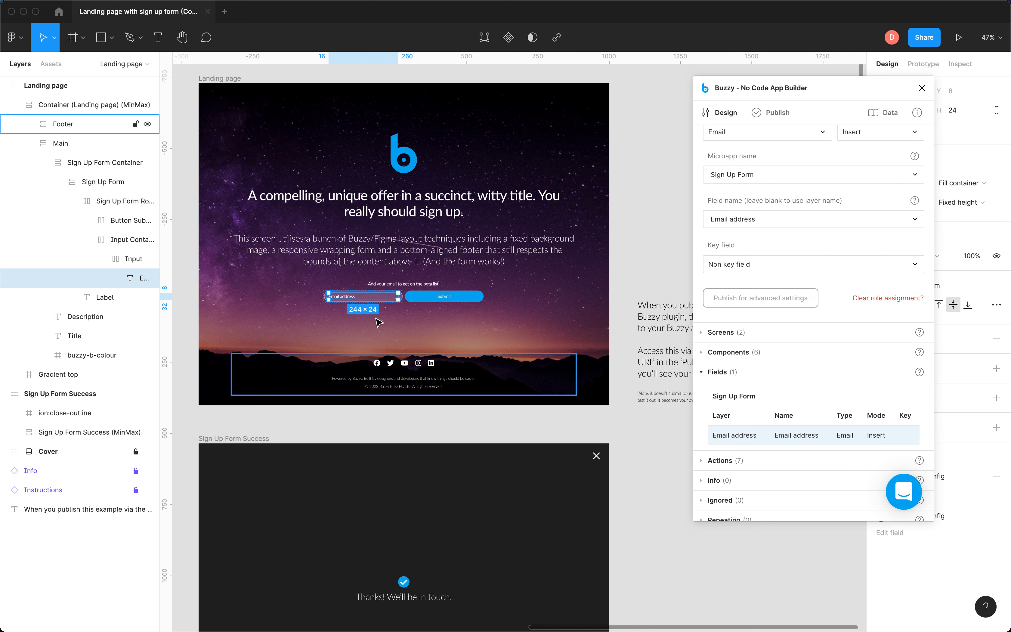
click(425, 301)
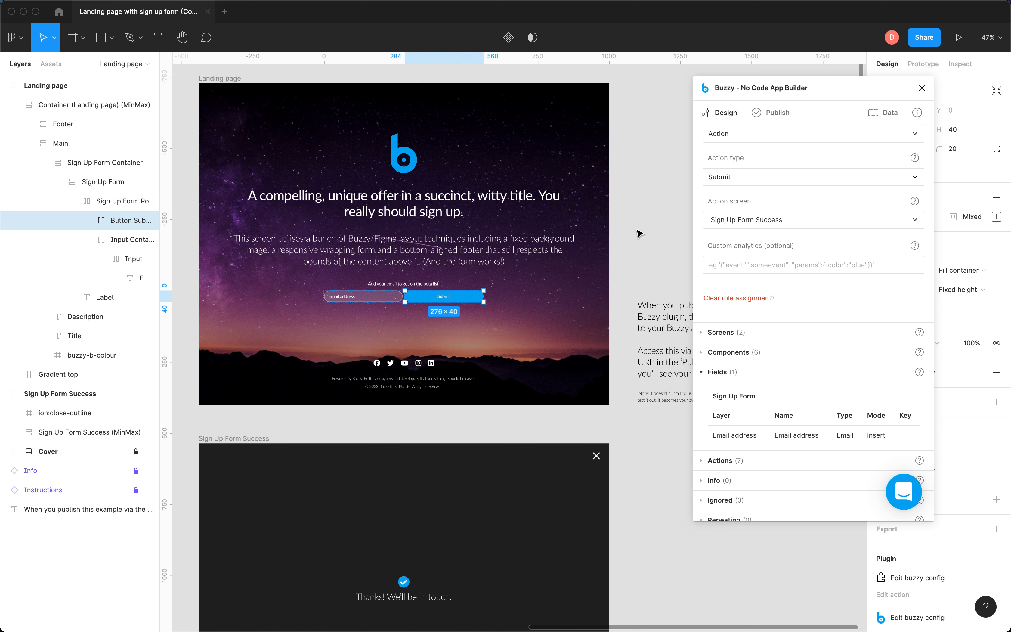
- Name the Buzzy app "Landing page demo" for publishing and start converting the page to a new Buzzy app
scroll(652, 217, left, 5)
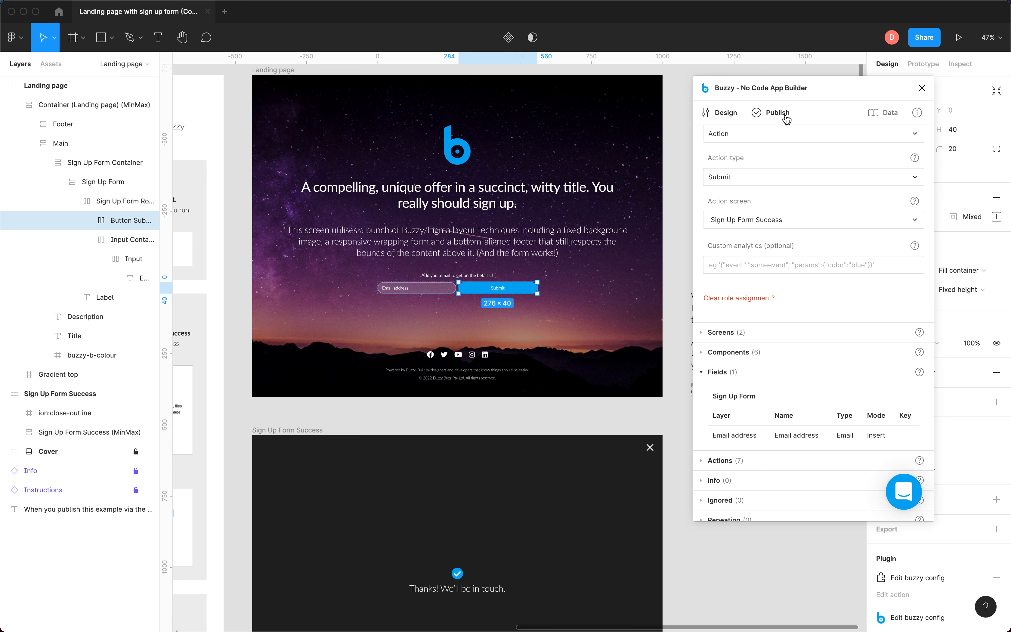
click(788, 120)
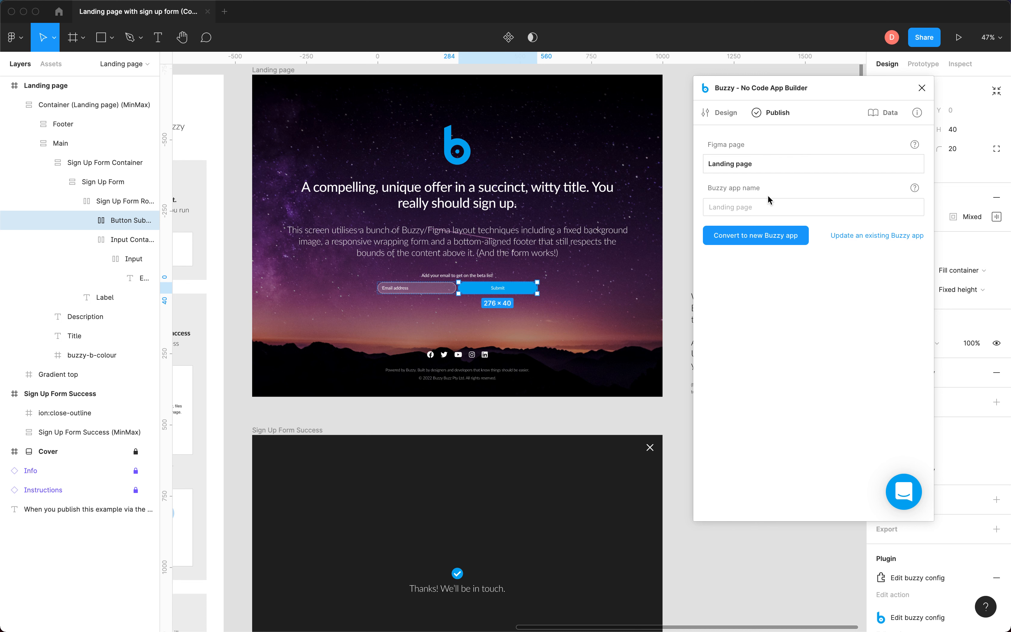
click(730, 206)
text(Landing page demo)
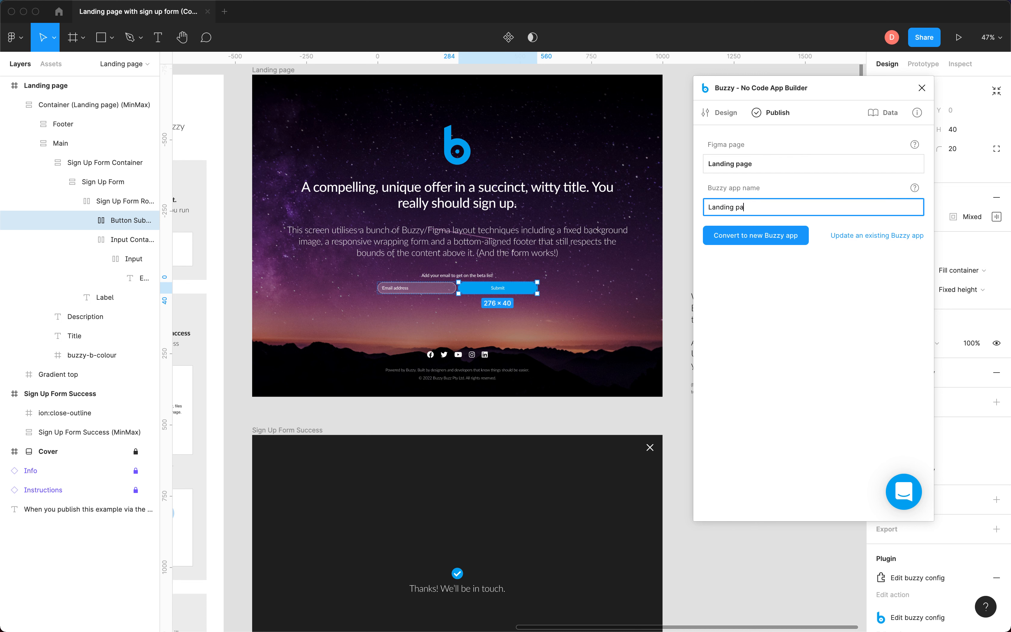
click(777, 242)
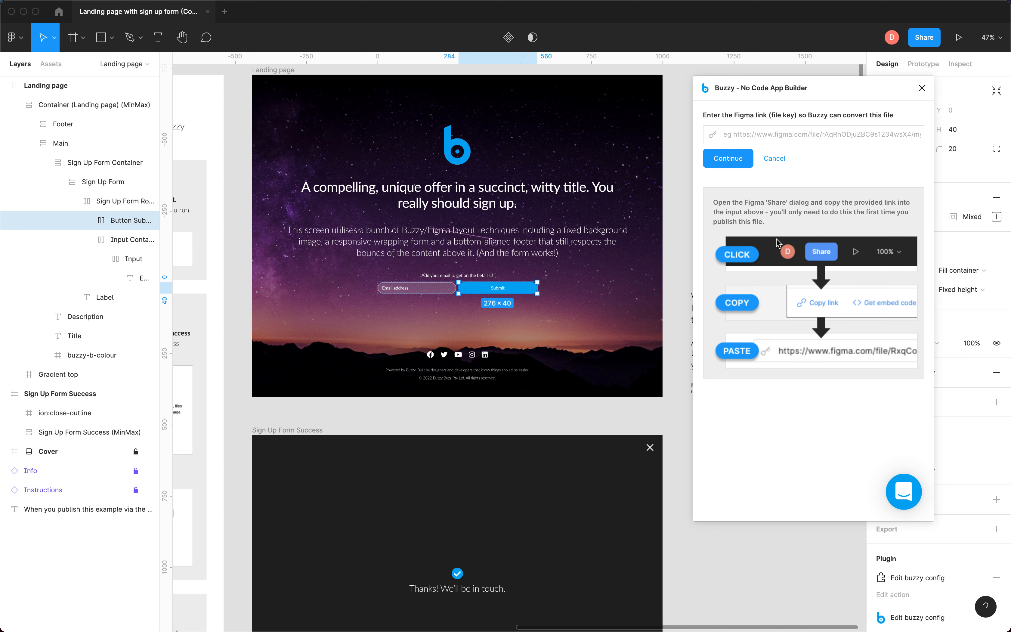
- Copy the Figma file's share link and paste it as the file key in the Buzzy plugin
drag(865, 88, 793, 89)
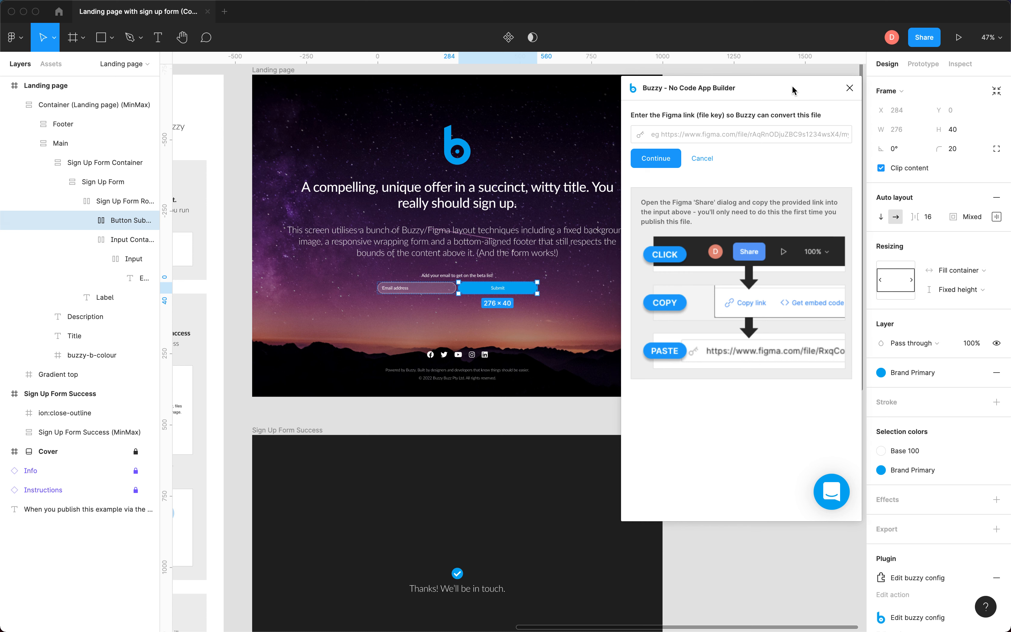
click(924, 38)
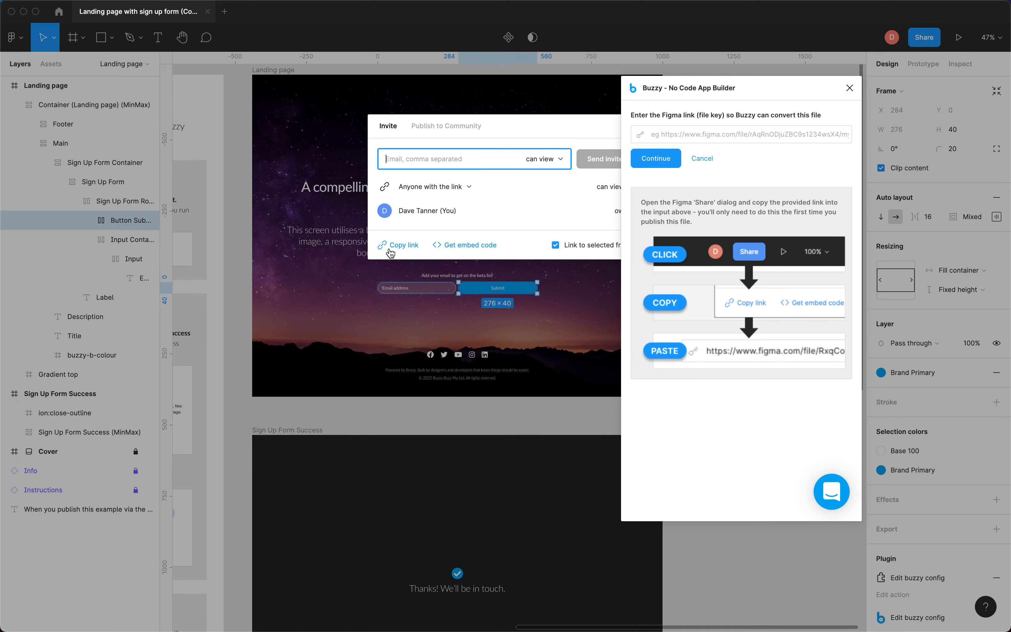
click(404, 247)
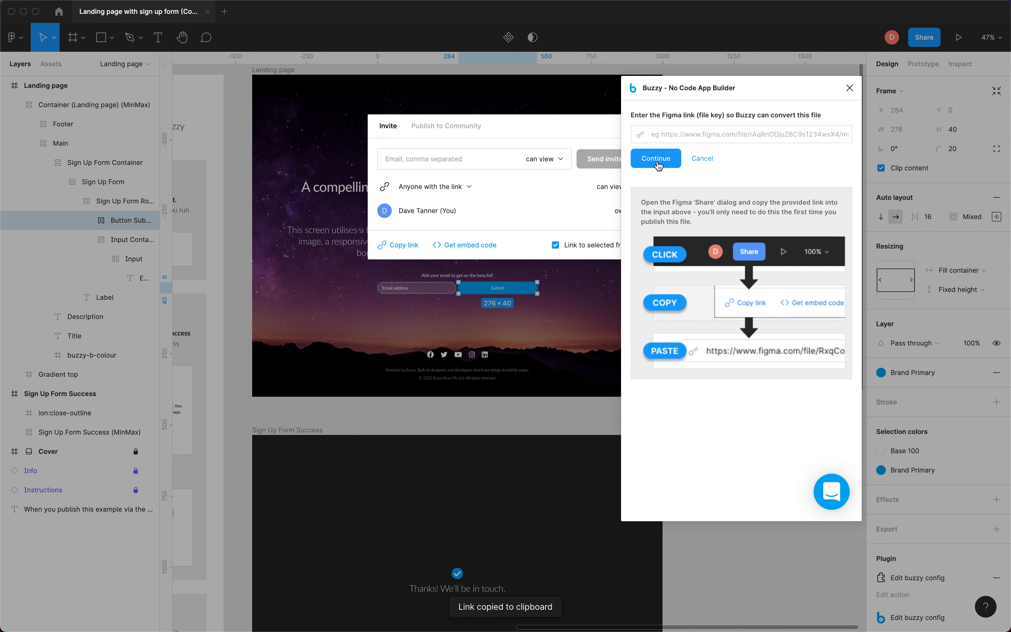
click(687, 136)
key(super+v)
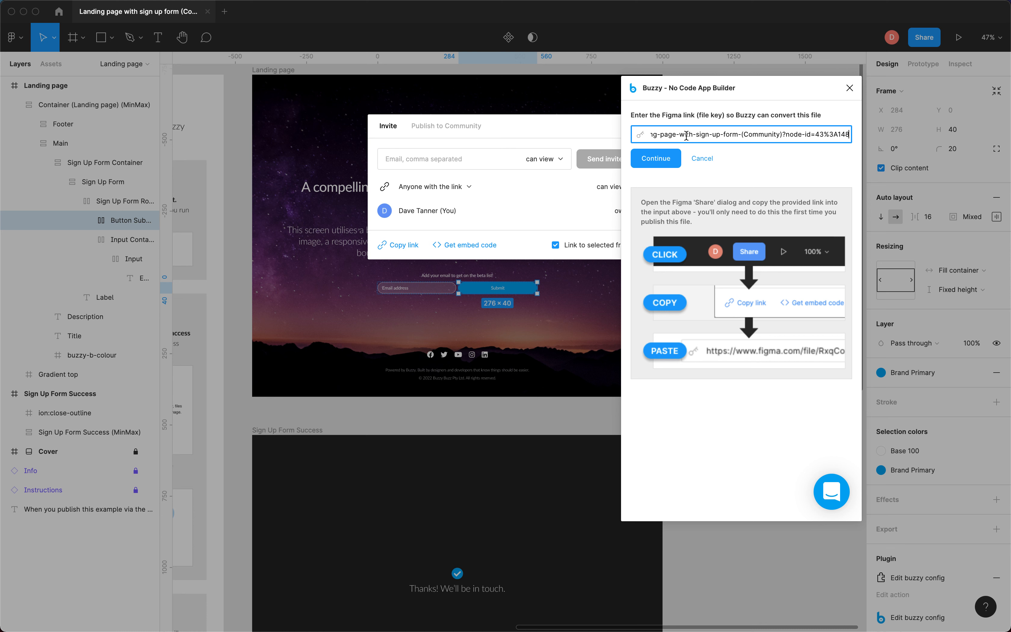
- Create the Buzzy app with the pasted file key and open its preview URL to look over the published landing page
click(669, 159)
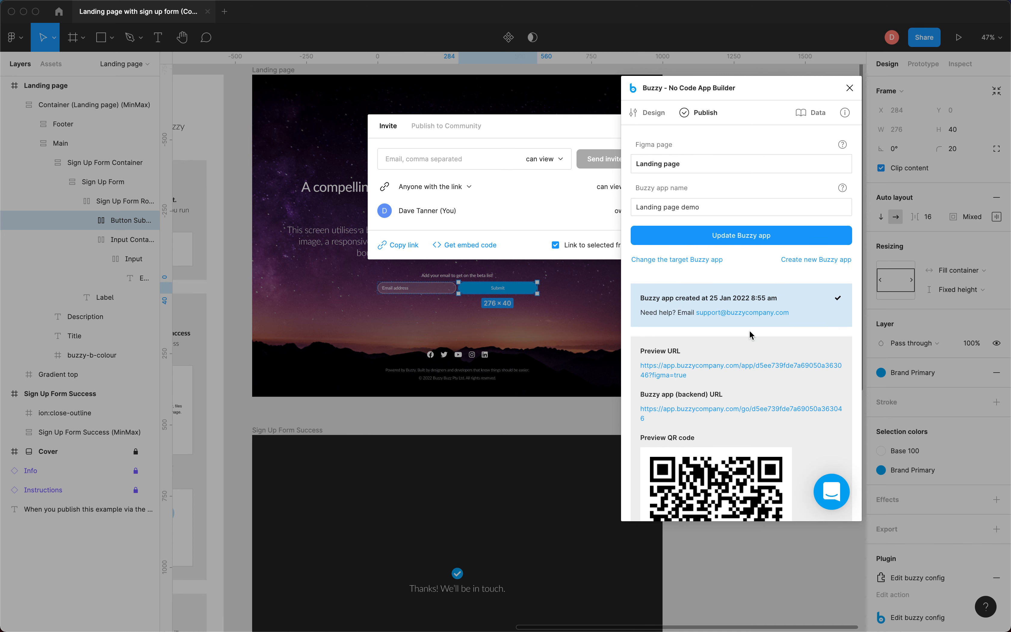
click(666, 376)
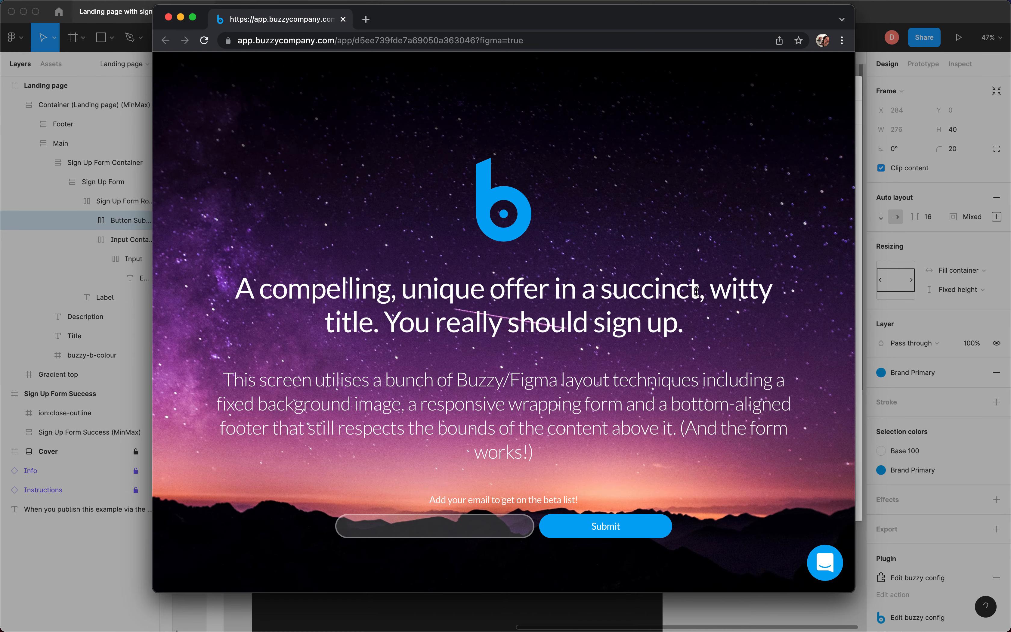
scroll(696, 291, down, 3)
scroll(696, 291, up, 3)
scroll(696, 292, down, 3)
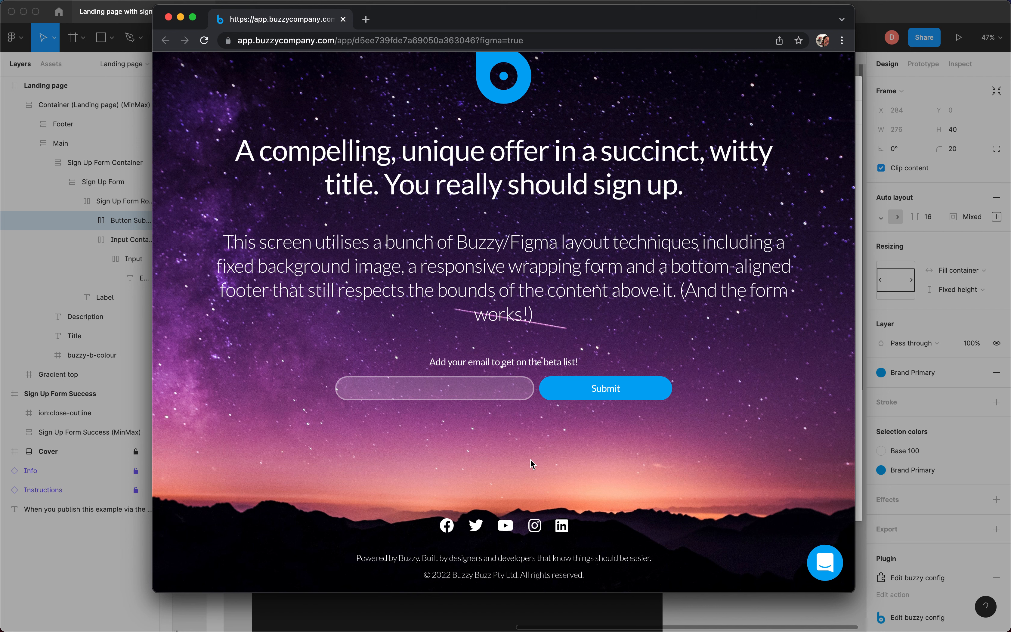
- Narrow the preview window to phone width and widen it again to check the landing page's responsive layout
click(856, 212)
drag(855, 211, 738, 204)
drag(642, 202, 442, 203)
scroll(335, 332, down, 5)
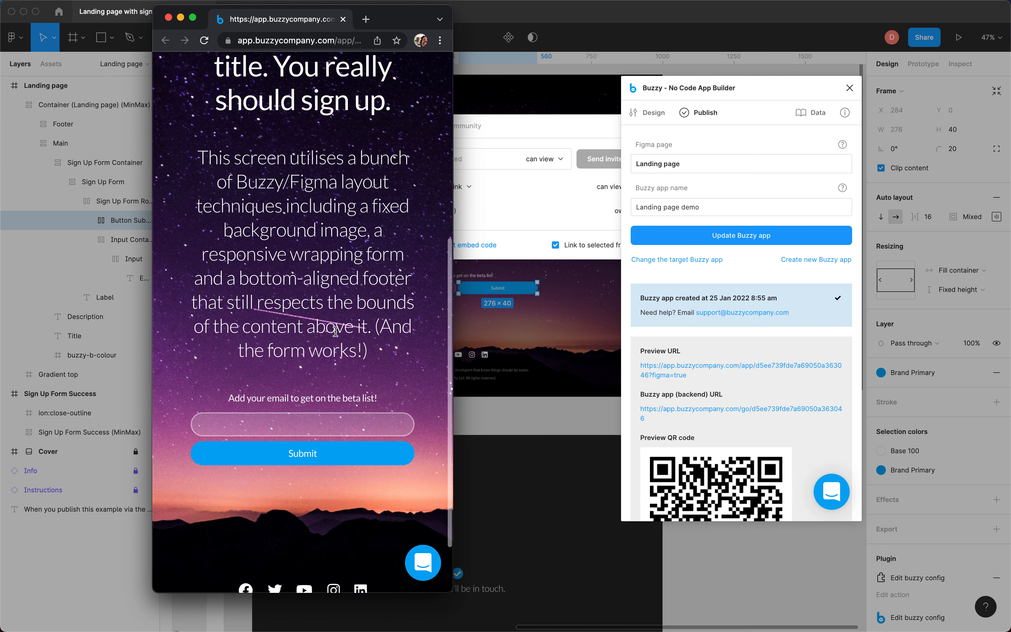
drag(454, 444, 632, 444)
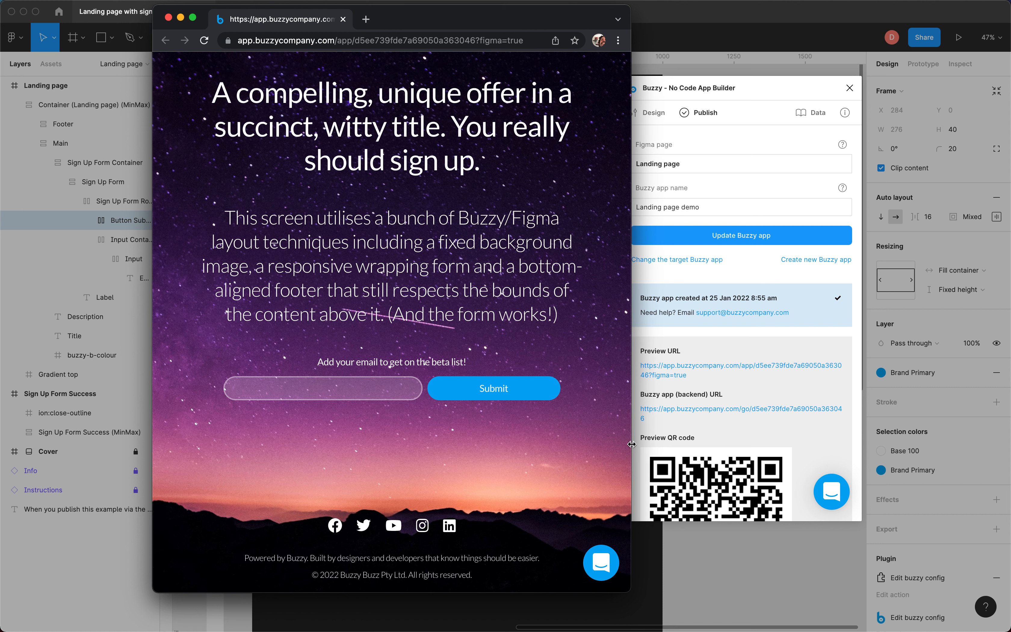
drag(571, 18, 554, 41)
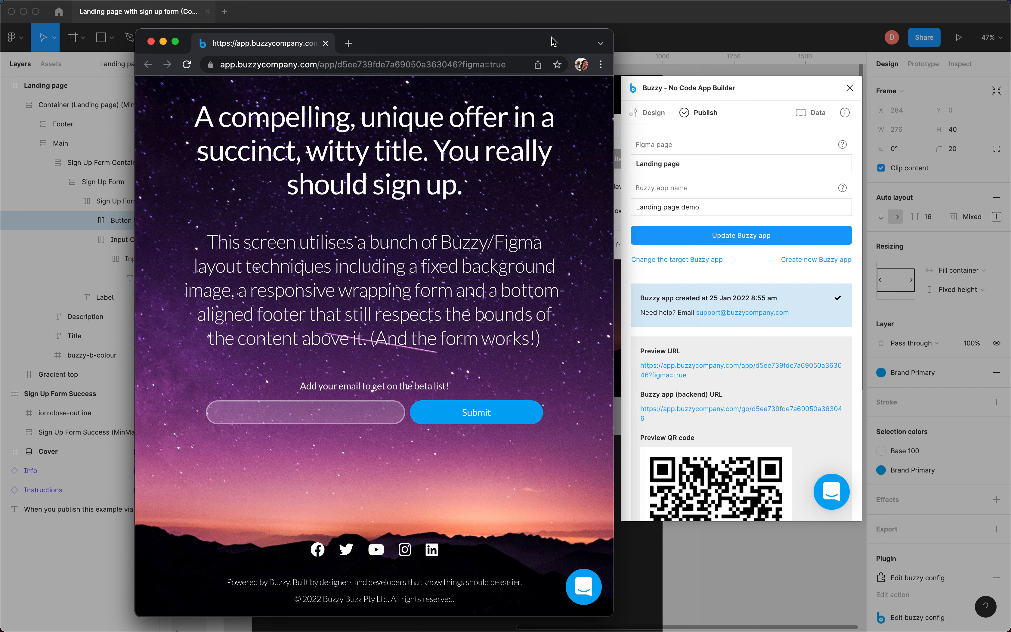
- Return to Figma, close the share dialog and inspect the Buzzy settings of the Sign Up Form Row and Sign Up Form layers
click(693, 25)
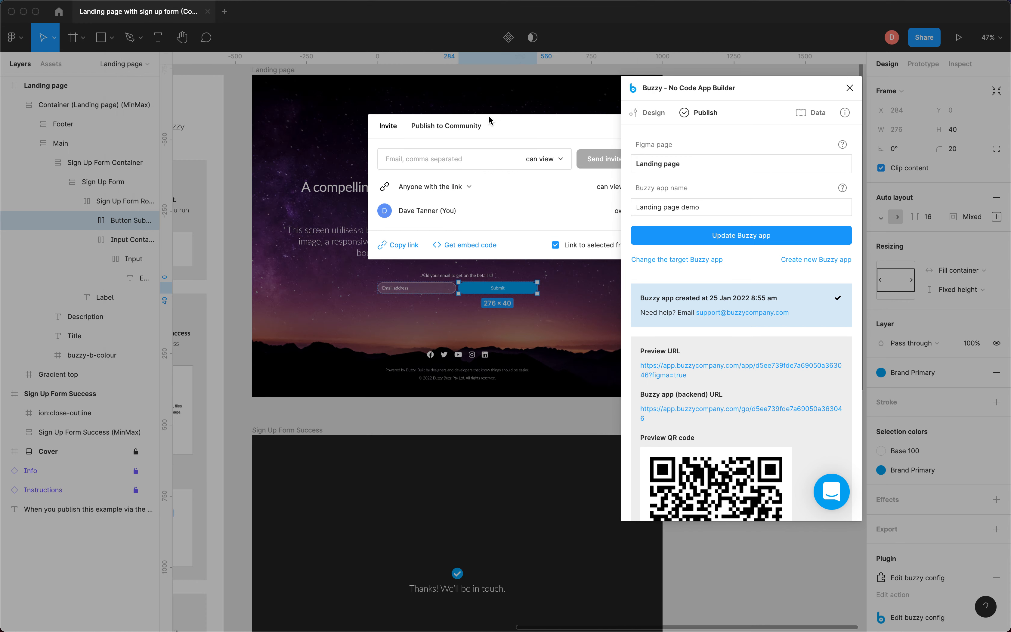
click(501, 111)
drag(746, 89, 797, 92)
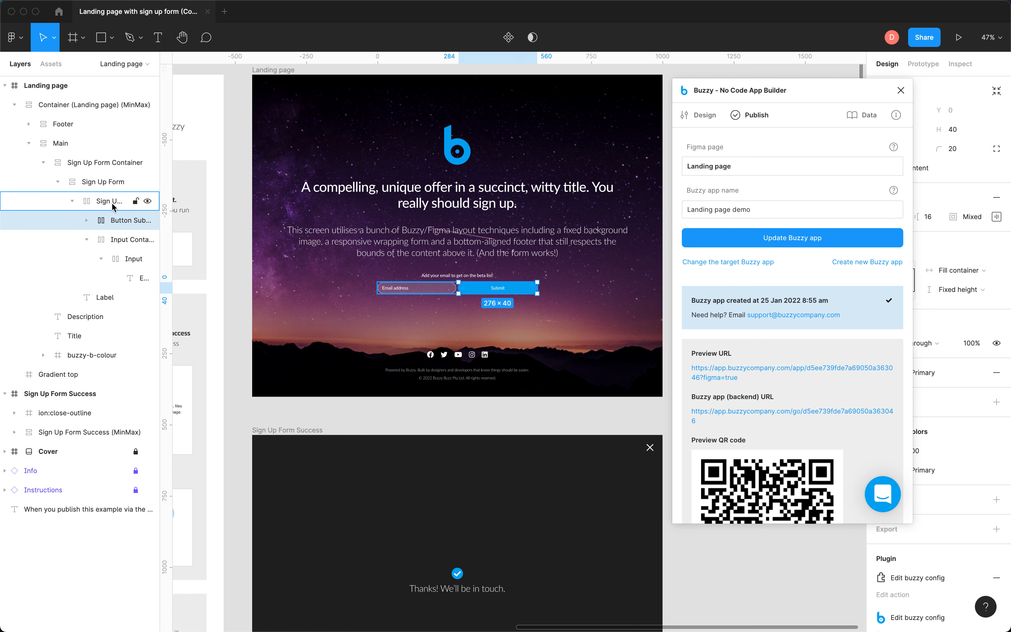
click(457, 287)
click(695, 117)
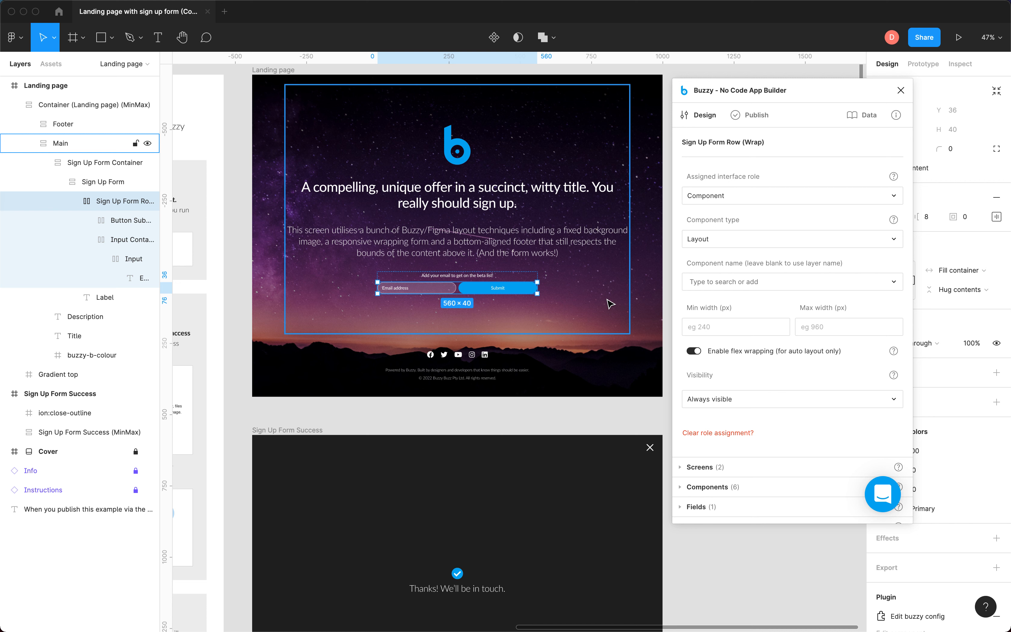
click(101, 182)
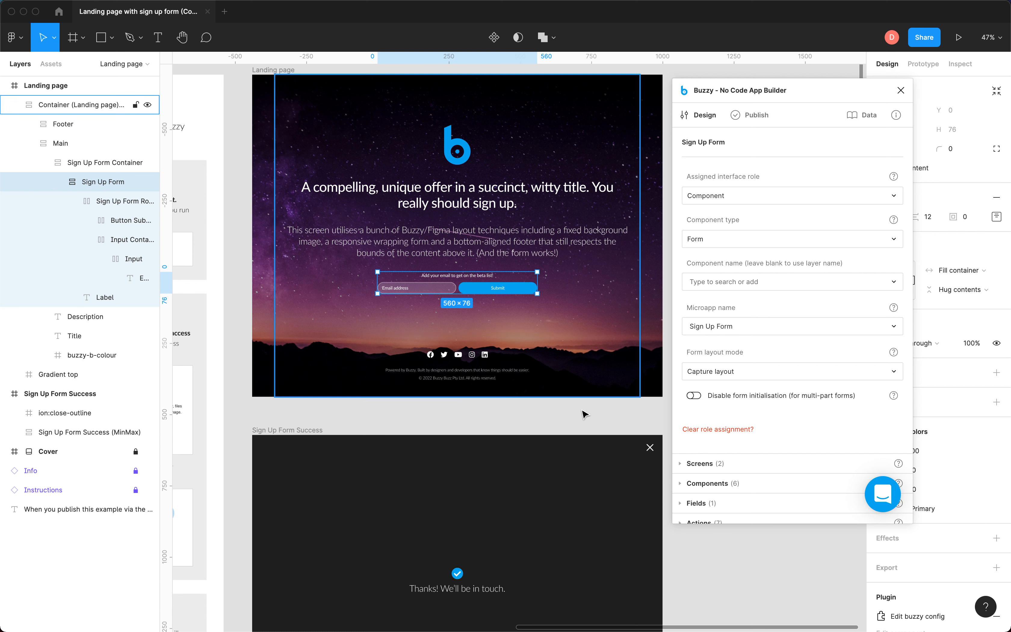
click(593, 414)
- Replace the Landing page frame's background image fill with IMG_6321.jpg from the Downloads folder
drag(850, 93, 860, 95)
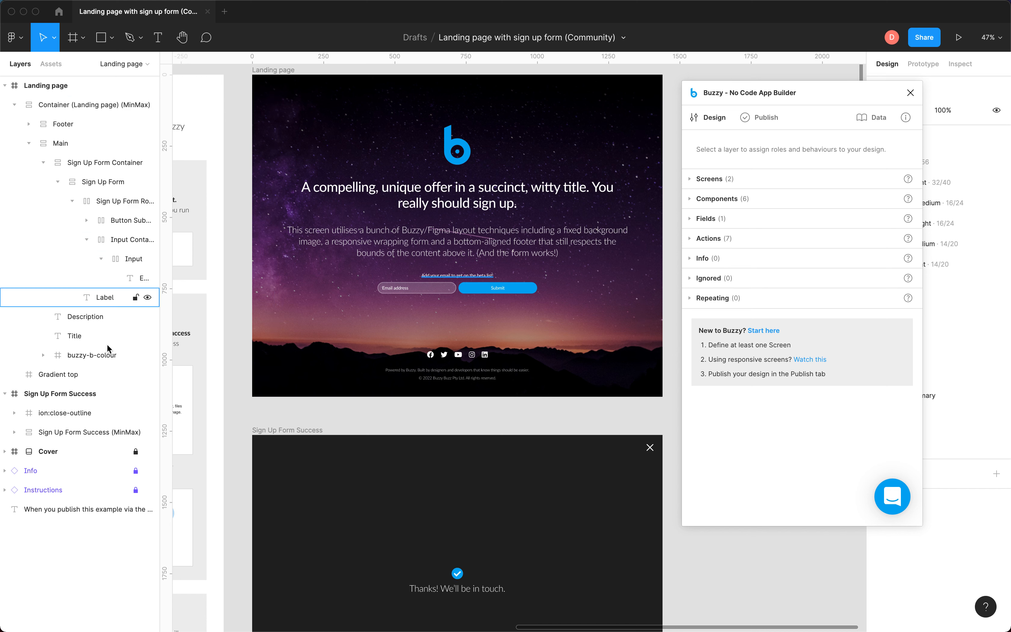
click(79, 92)
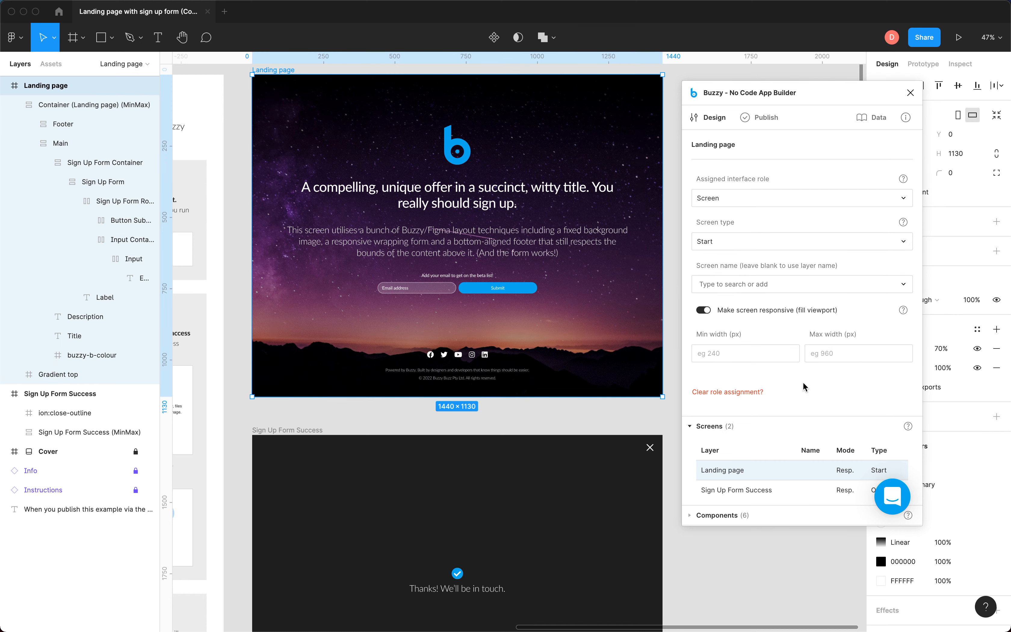
drag(873, 92, 347, 102)
click(881, 348)
mouse_move(796, 412)
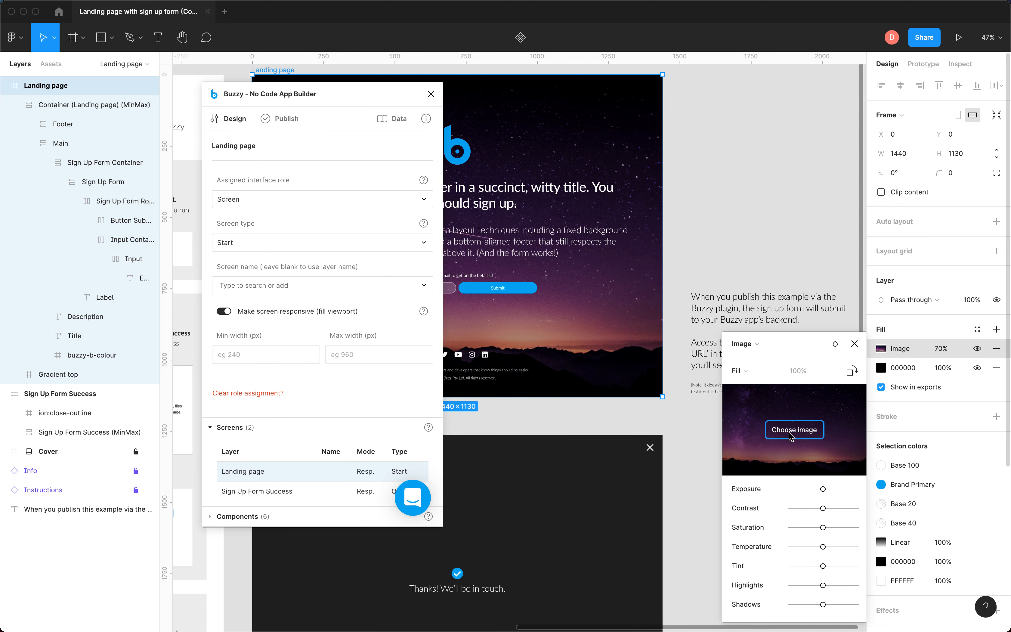
click(791, 435)
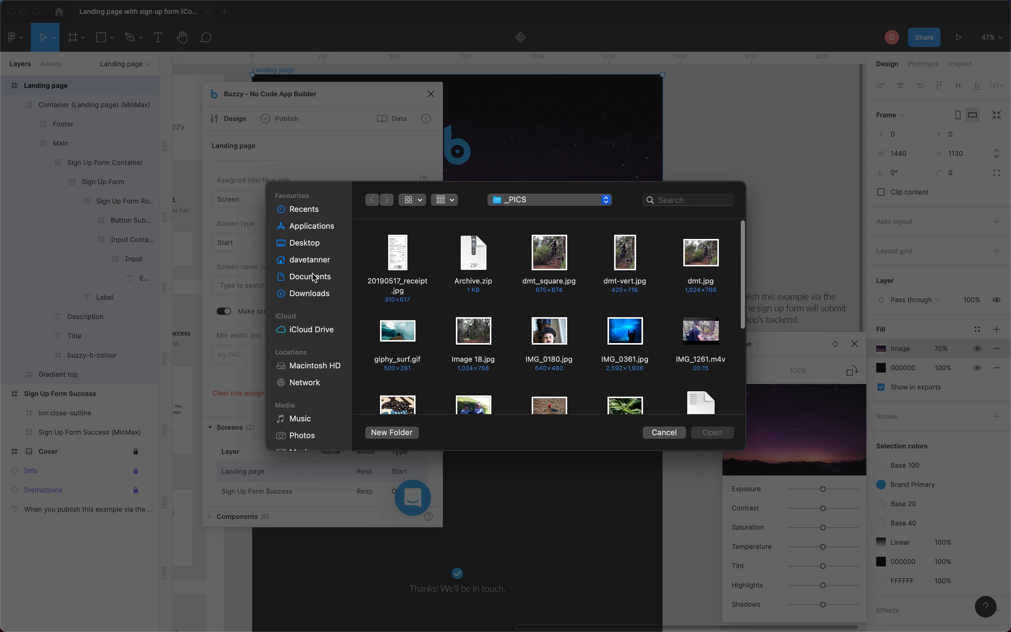
click(316, 296)
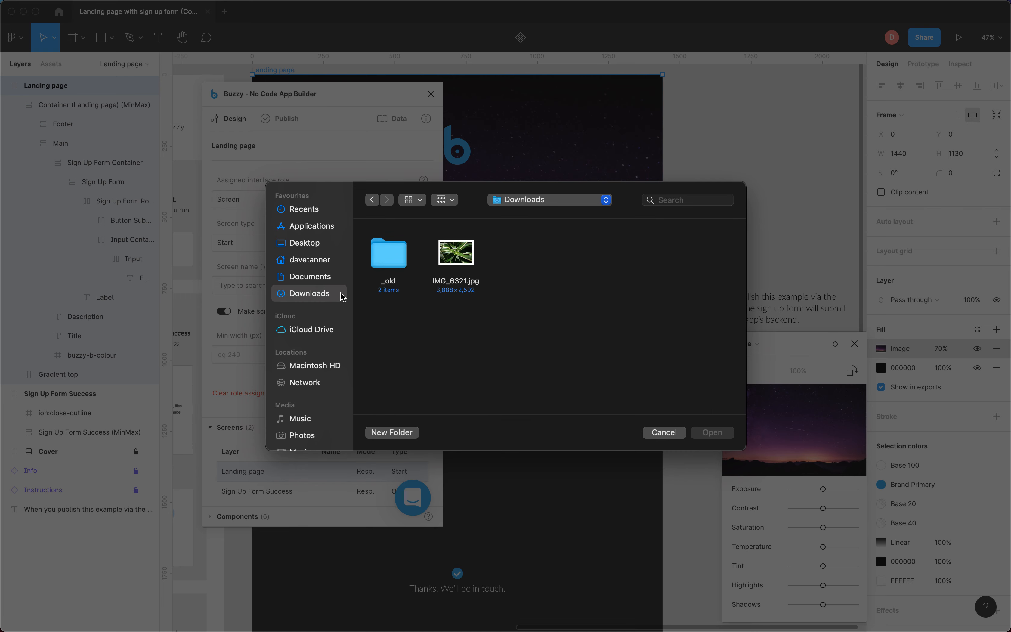
click(452, 256)
click(703, 431)
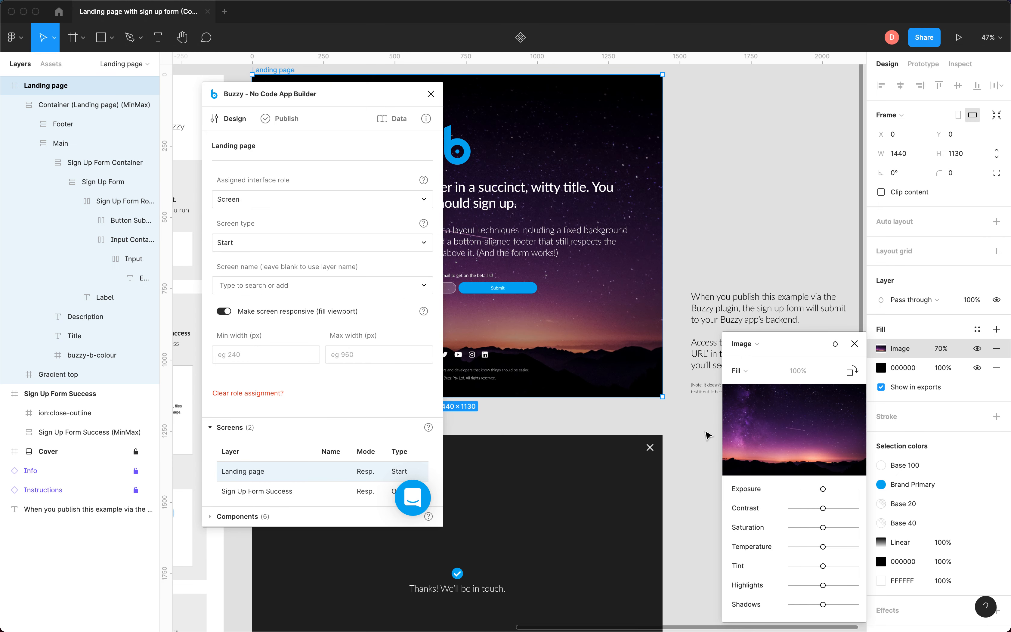
click(779, 274)
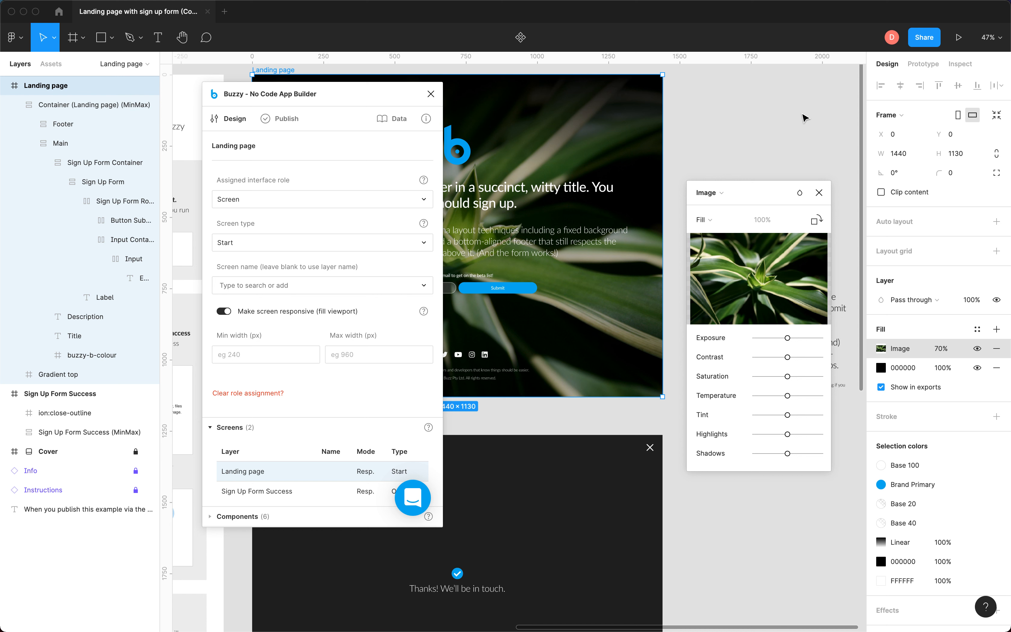
click(819, 192)
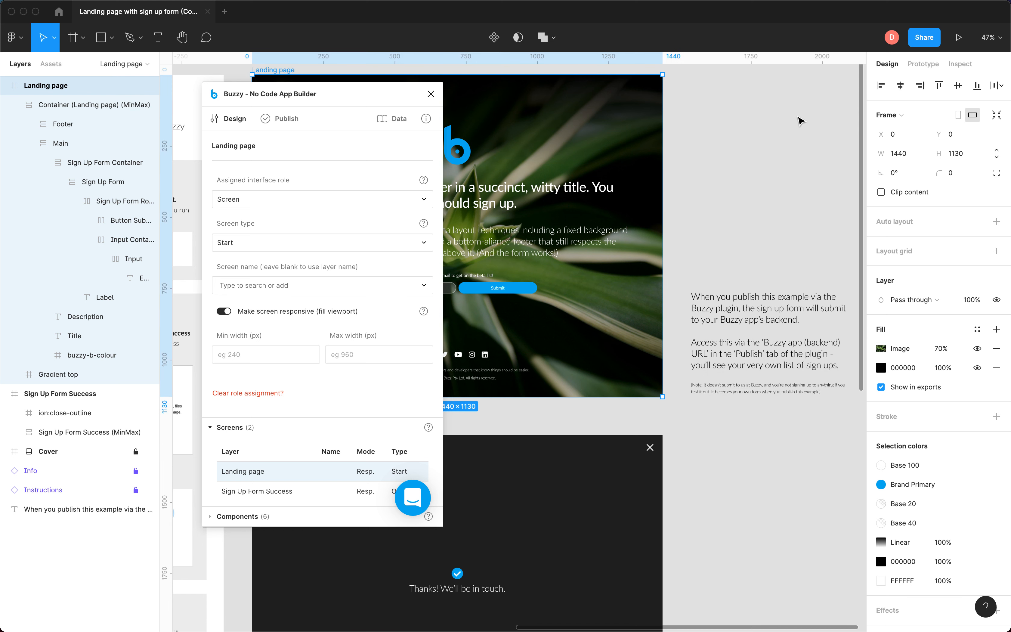
- Change the Brand Primary color style to magenta
click(799, 121)
click(1000, 395)
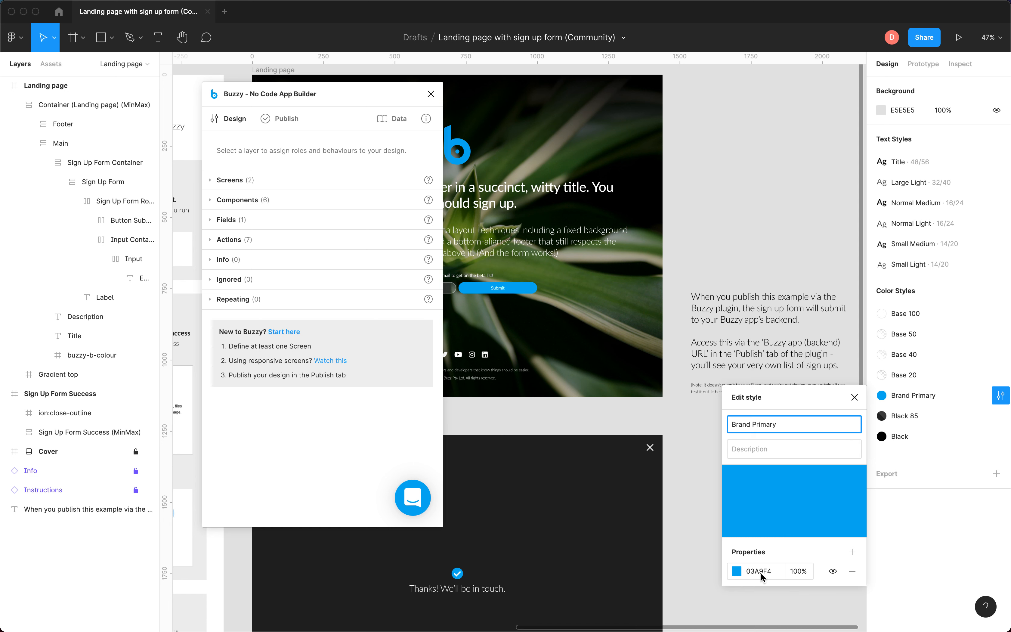
click(763, 575)
text(mag)
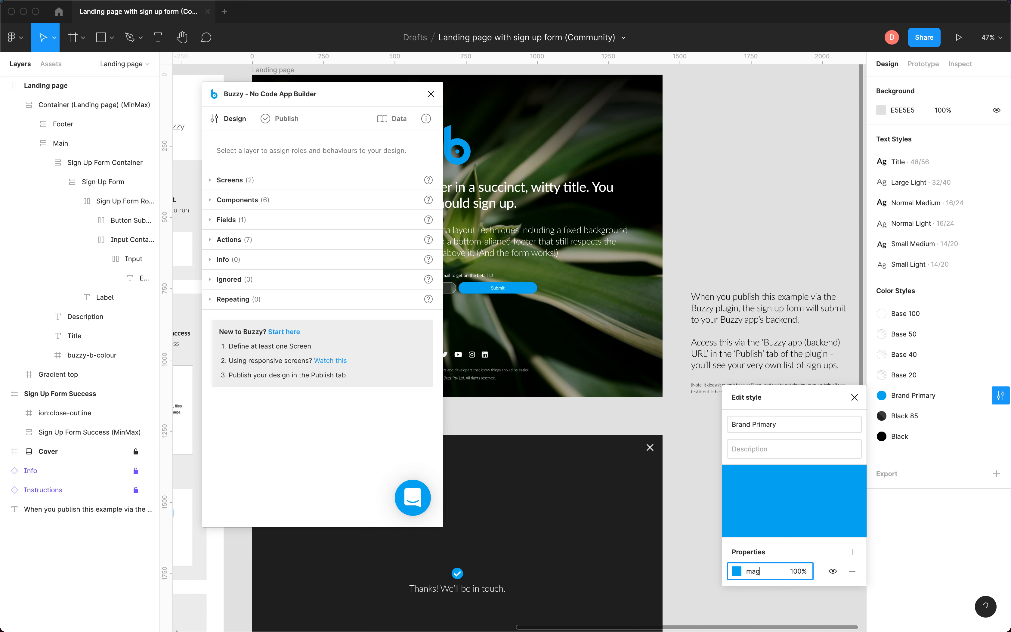
text(enta)
key(Return)
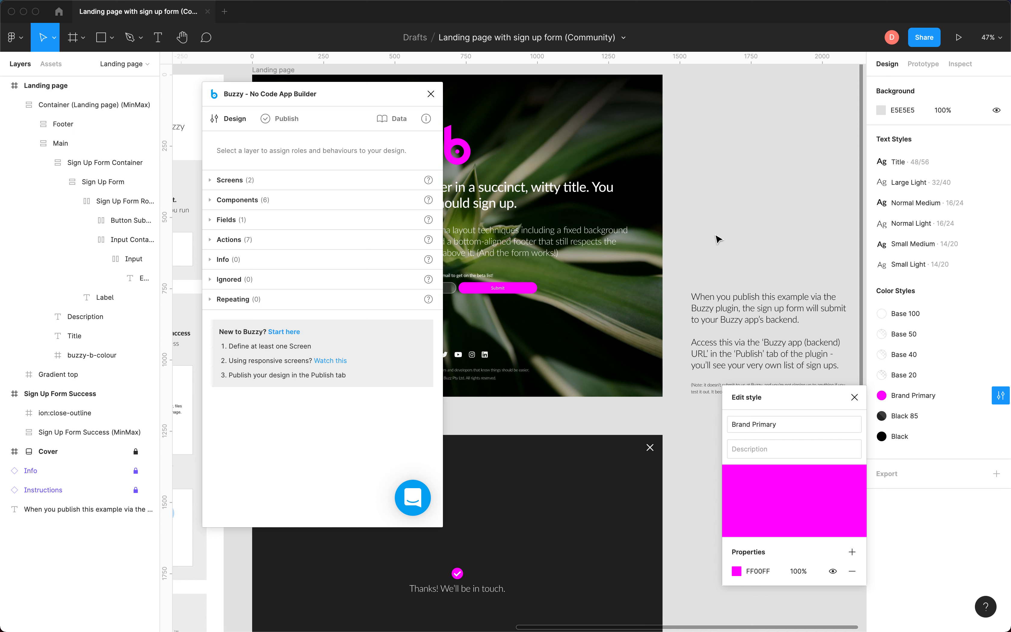
click(741, 173)
- Update the published "Landing page demo" Buzzy app with the design changes
drag(378, 97, 283, 144)
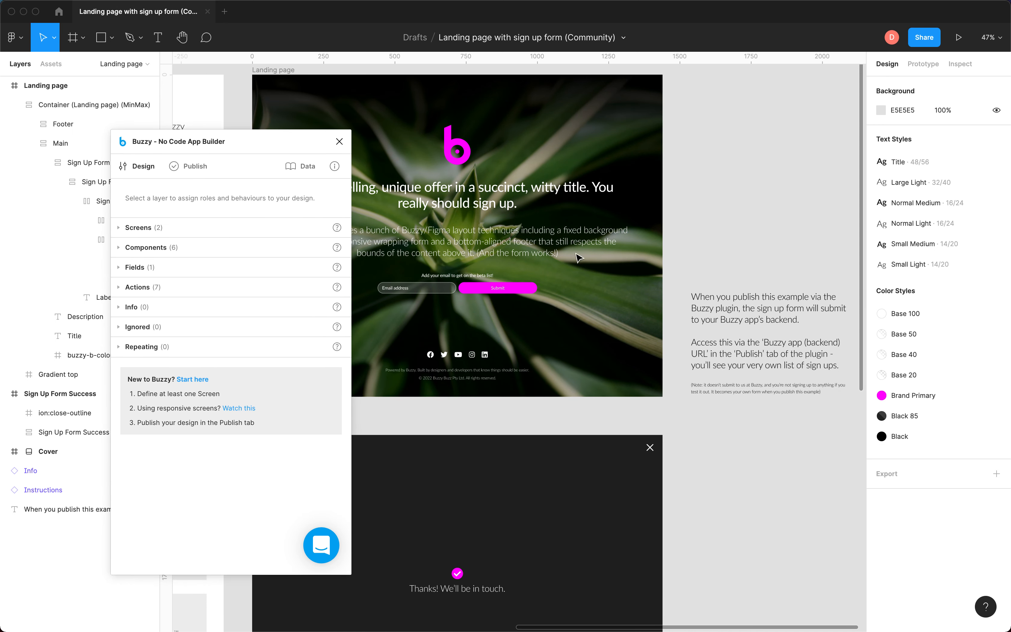
click(200, 175)
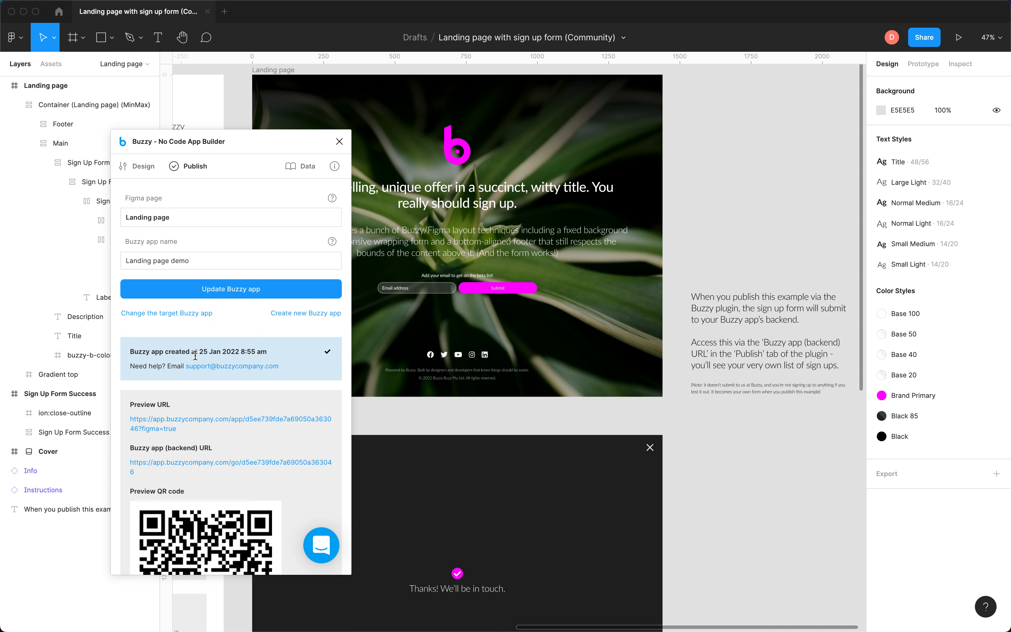
click(251, 292)
- Switch to Chrome and enlarge the preview window to check the updated landing page
key(super+Tab)
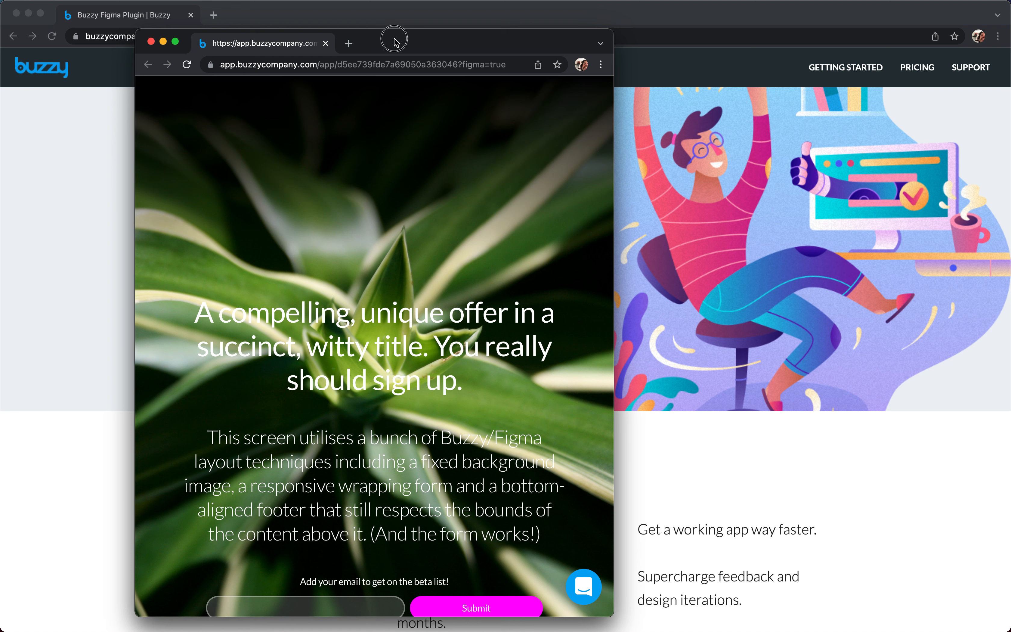
drag(395, 38, 494, 31)
drag(712, 606, 911, 631)
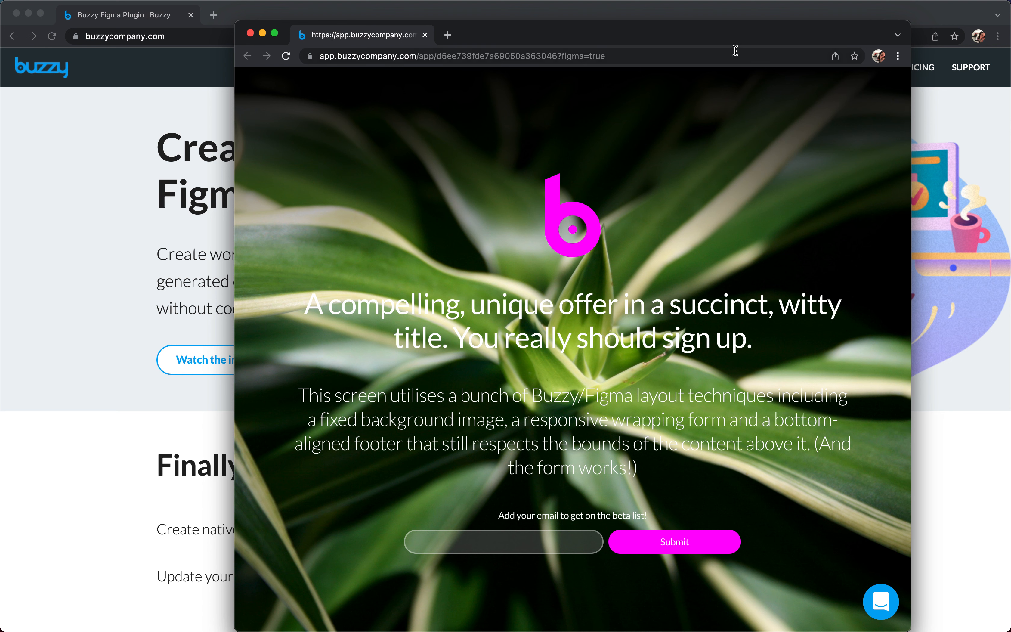
drag(746, 35, 746, 16)
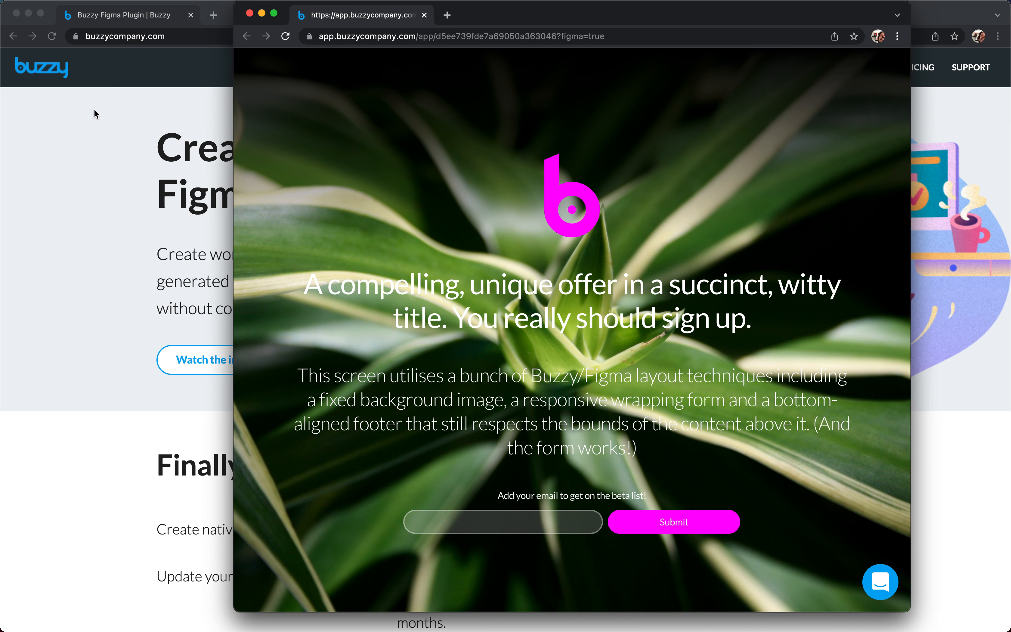
- Switch back to Figma and open the Buzzy app's backend URL from the plugin
key(super+Tab)
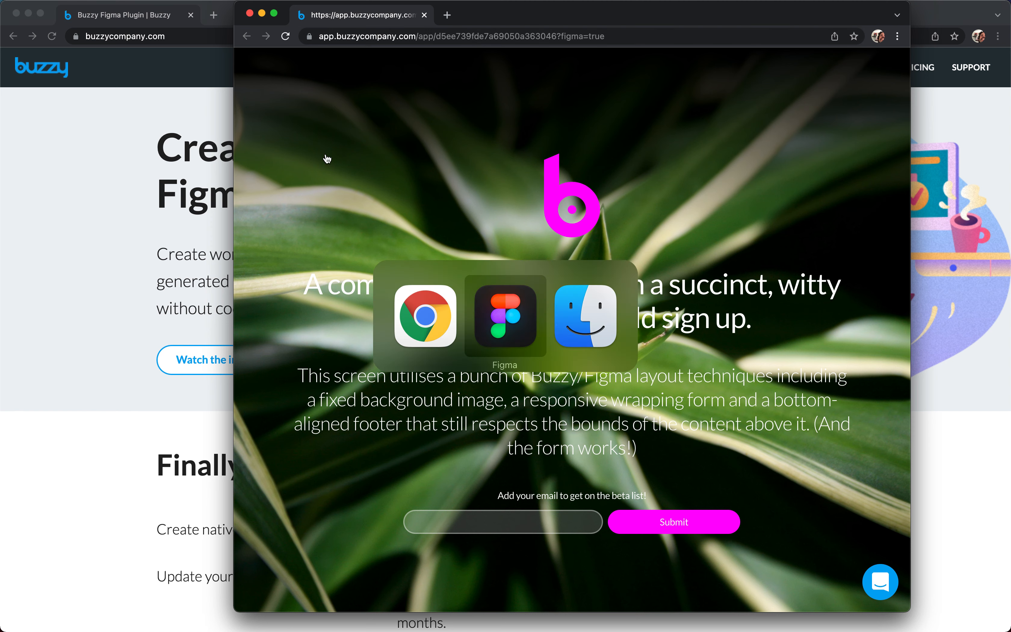
drag(250, 142, 698, 107)
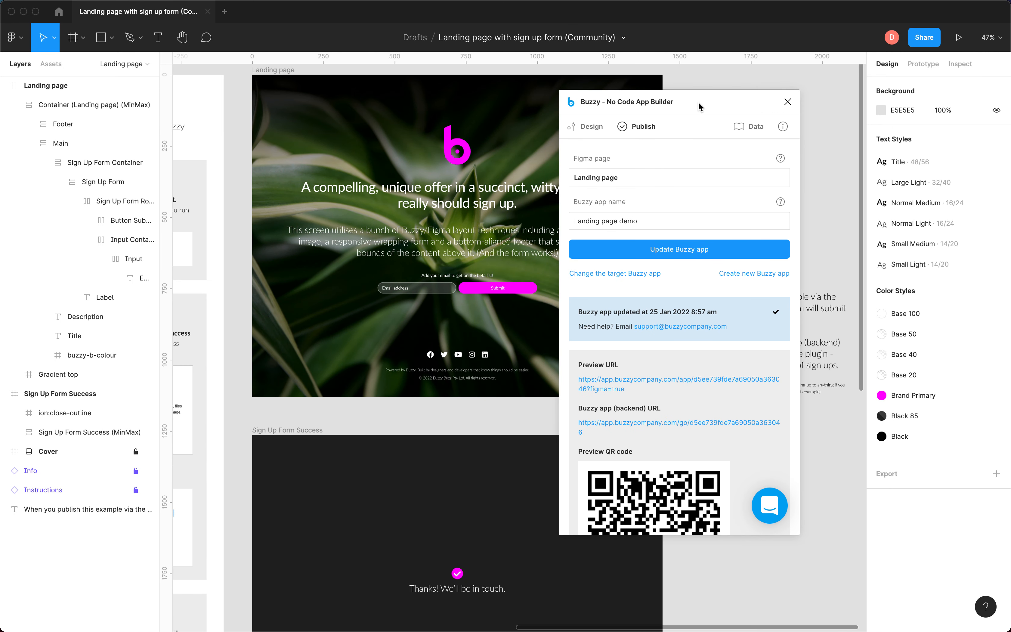
click(611, 425)
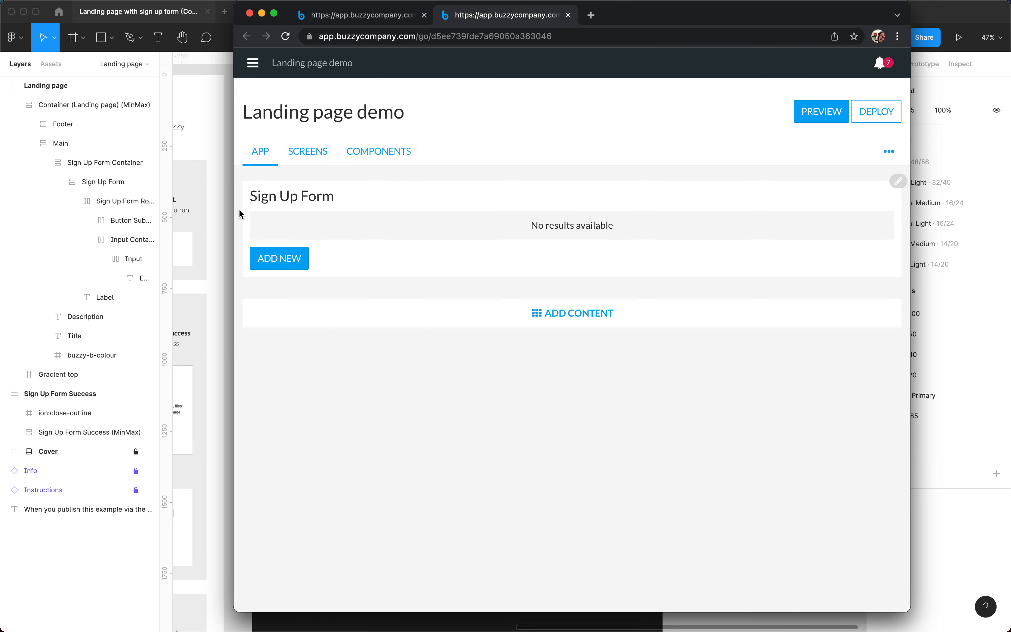
- Submit the preview page's sign-up form with a test e-mail address and close the thank-you screen
click(357, 17)
click(444, 519)
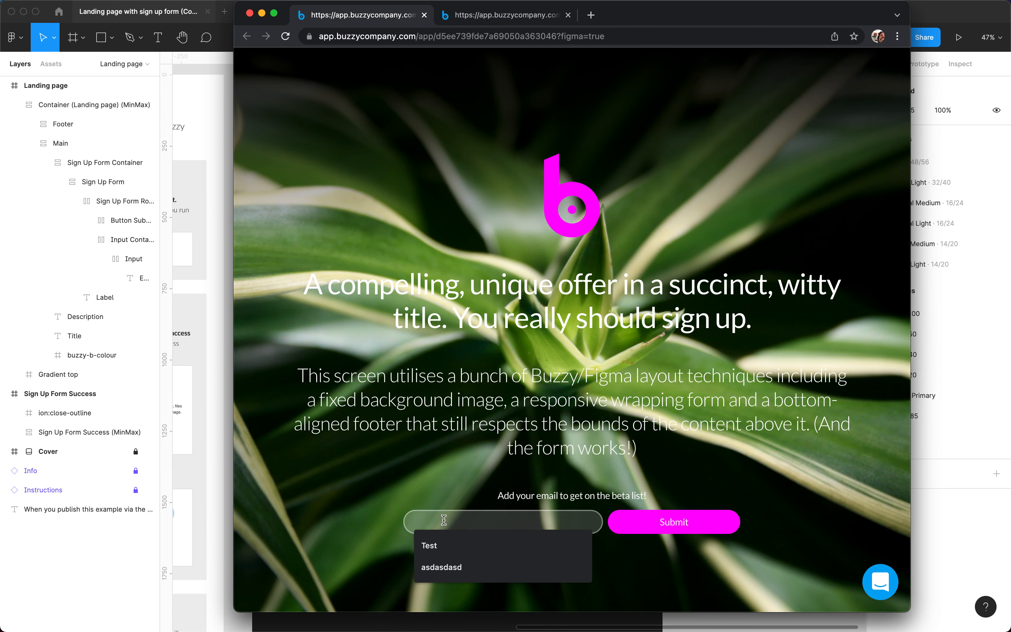
text(test@test.com)
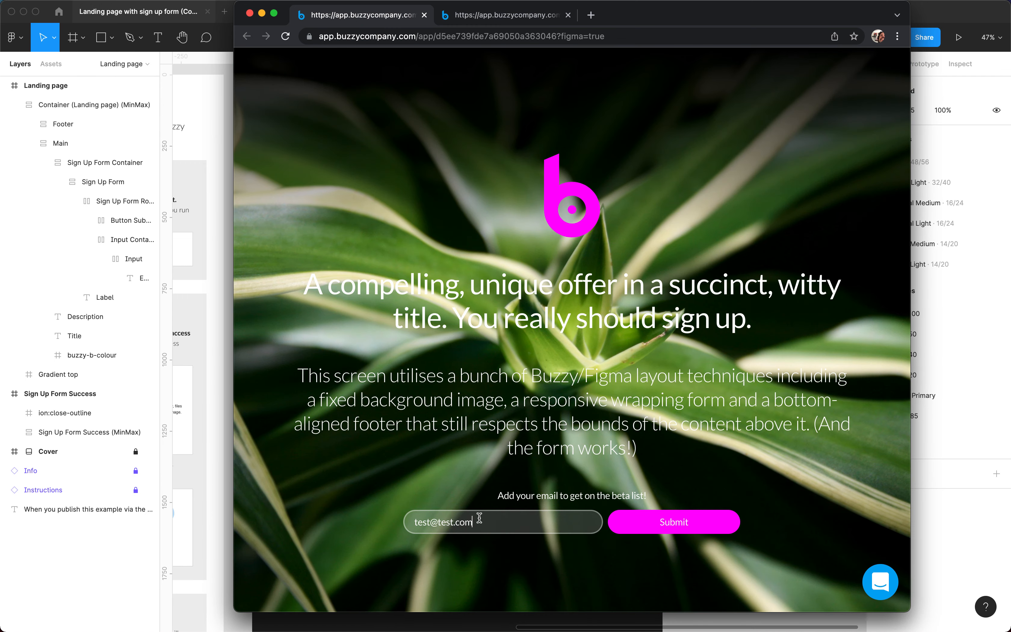
click(647, 524)
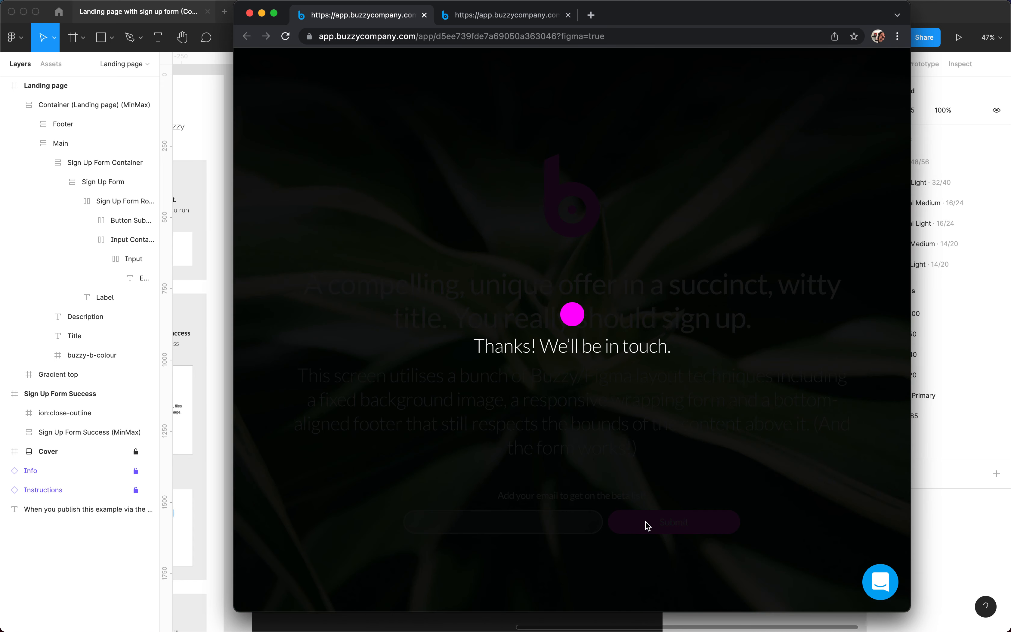
click(885, 73)
- Check the Sign Up Form submissions in the Buzzy backend and return to the landing page preview
click(498, 16)
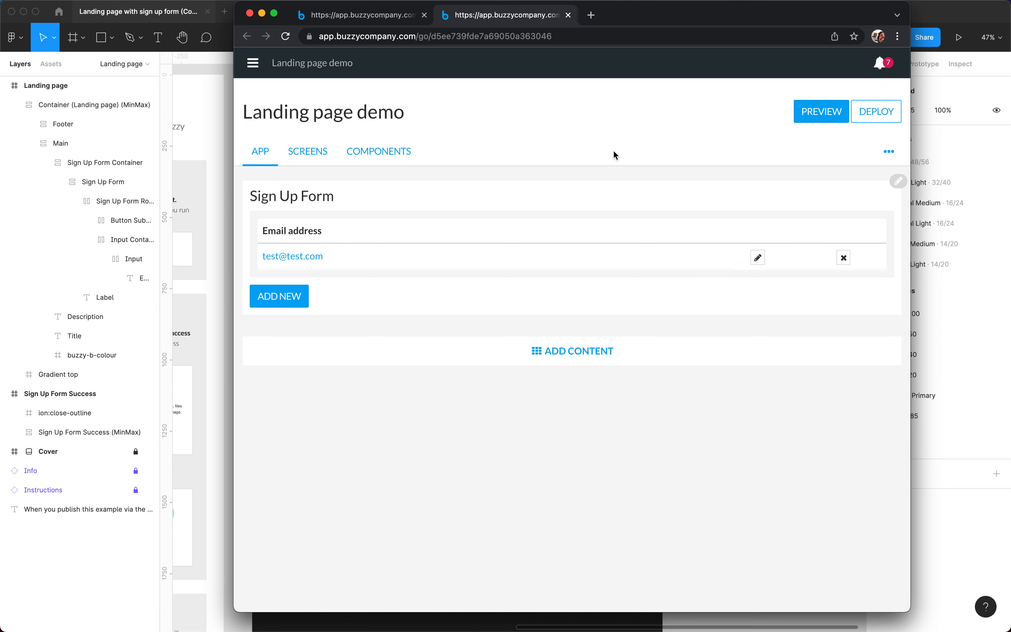
click(369, 32)
click(387, 16)
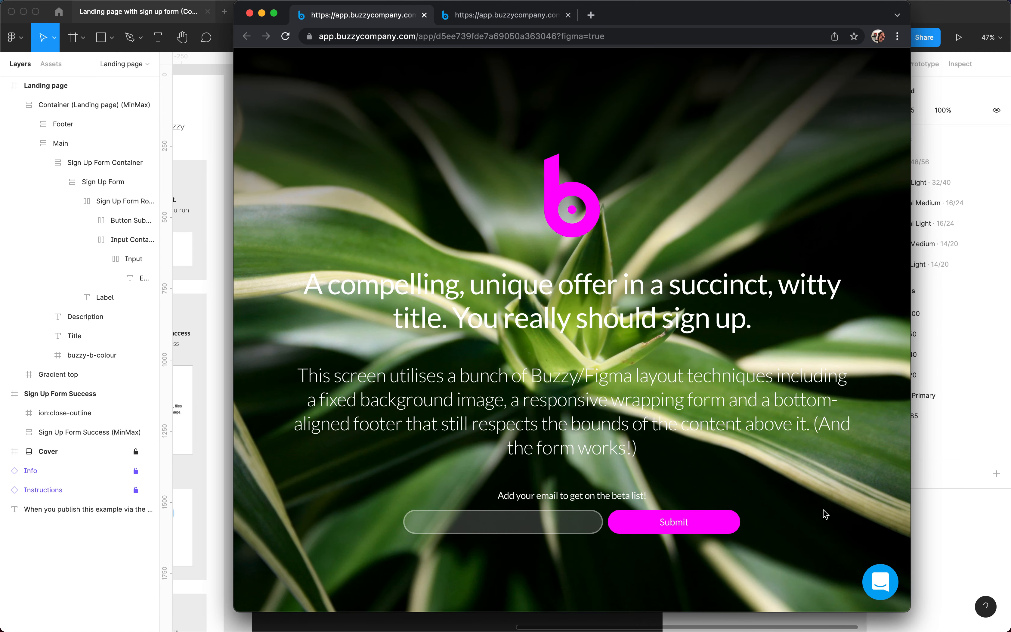
- Look at the Buzzy support chat on the preview page and close it
click(876, 584)
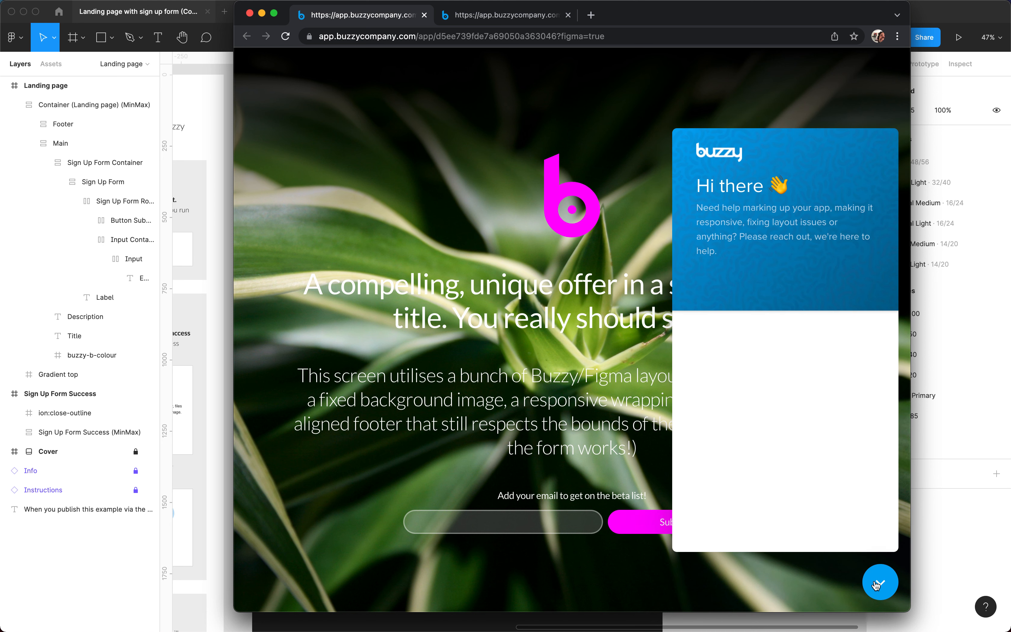
mouse_move(759, 23)
mouse_down()
mouse_move(742, 24)
mouse_move(758, 20)
mouse_up()
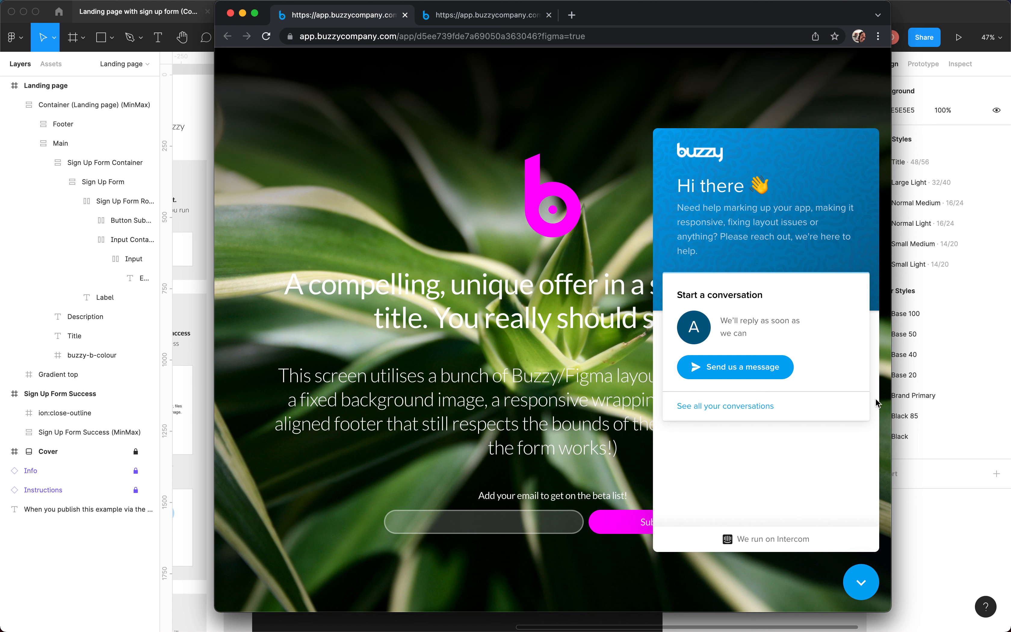
click(849, 581)
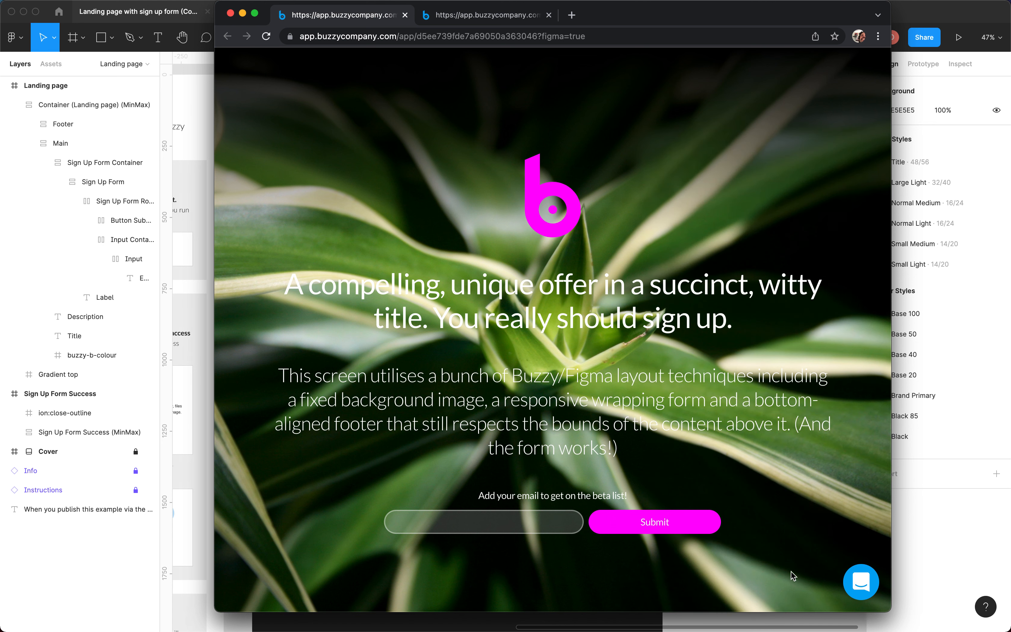